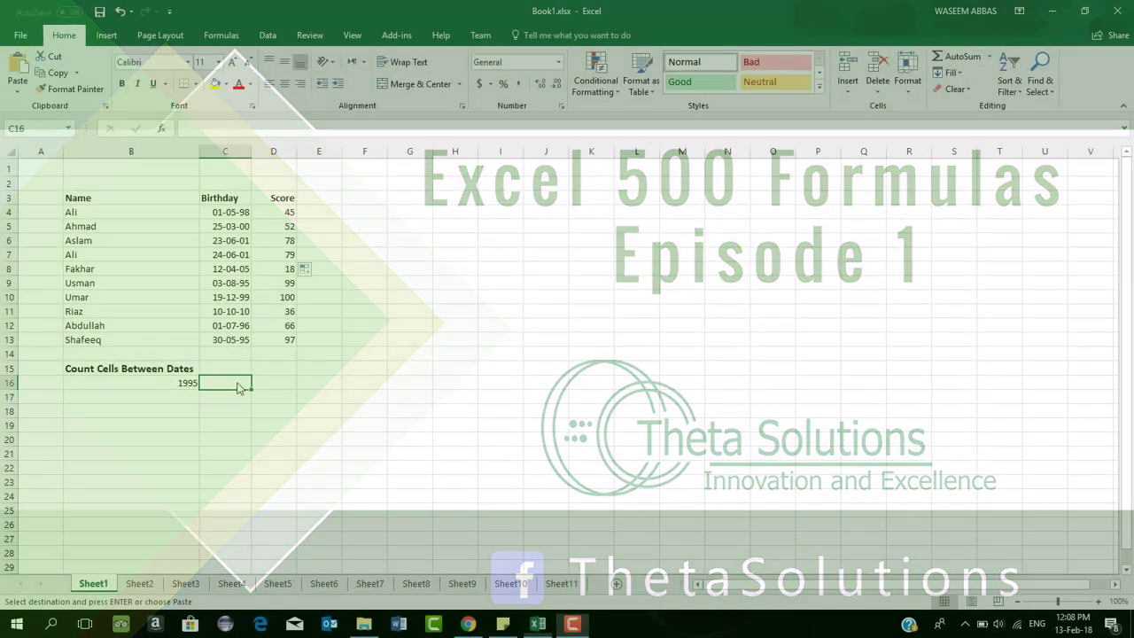
- In C16, start a COUNTIFS over birthdays C4:C13 with the start-date criterion ">="&DATE(B16,1,1)
text(=COUNTIFS()
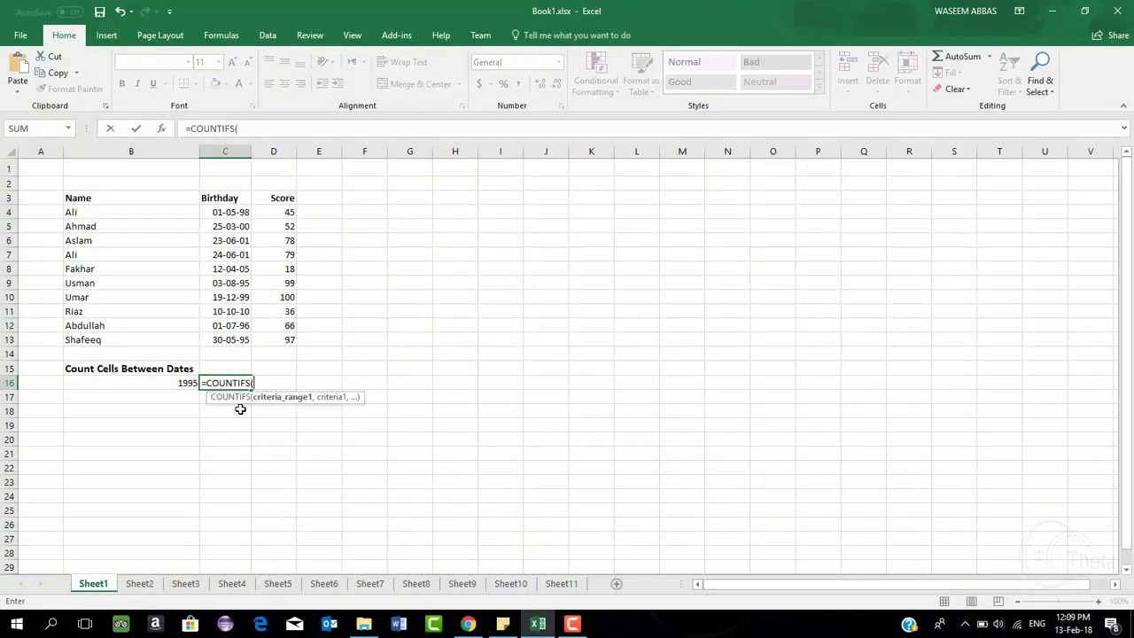
drag(230, 212, 234, 339)
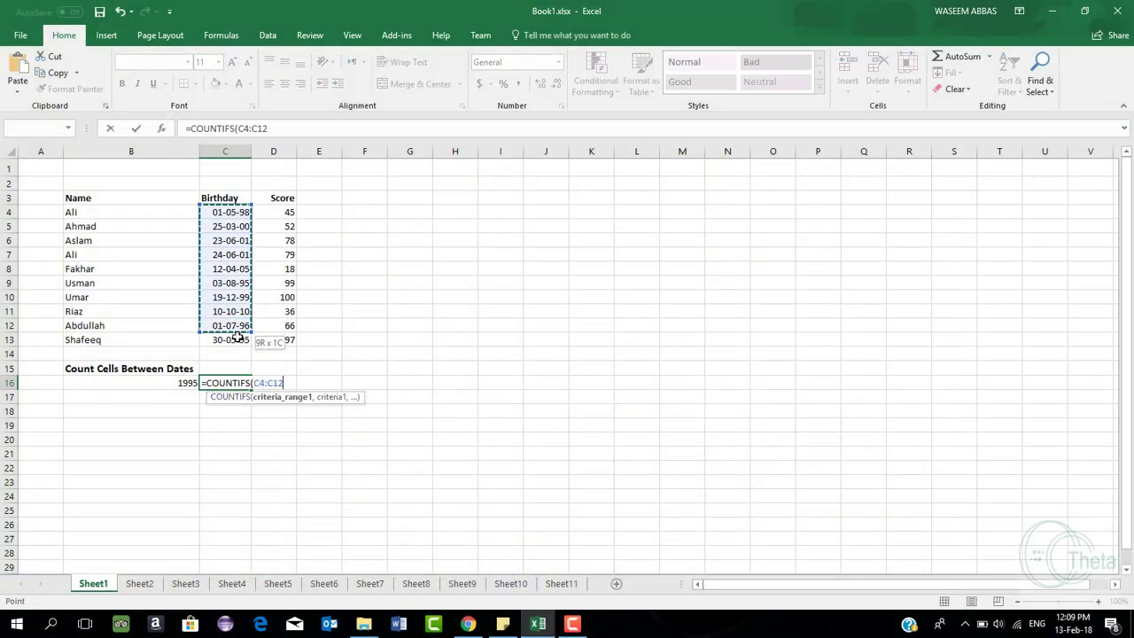
text(,">="&)
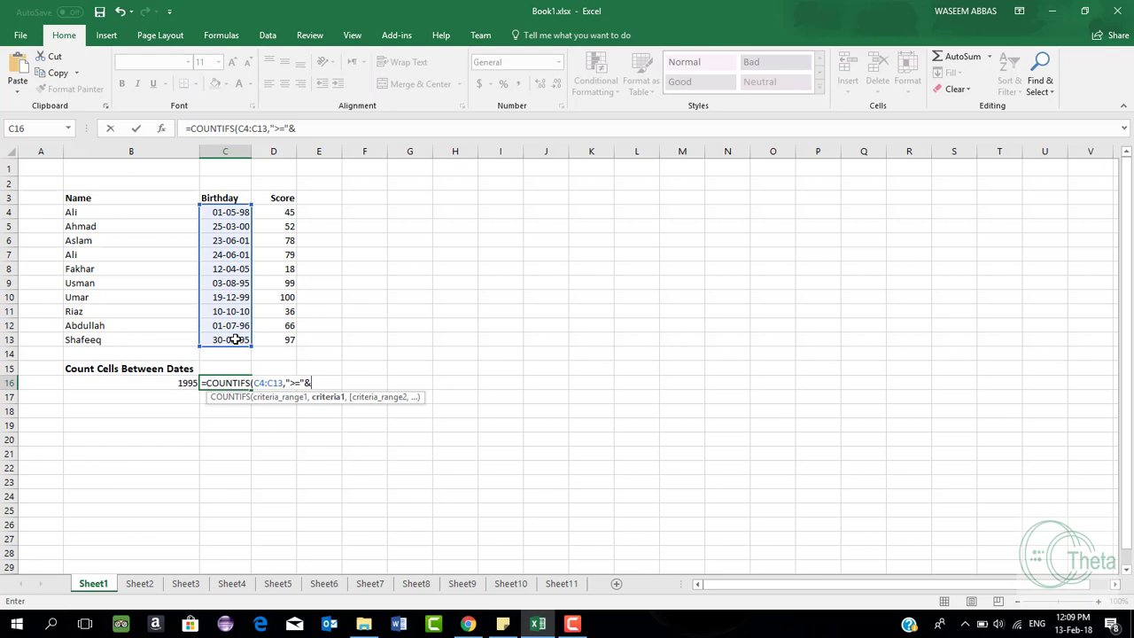
text(Da)
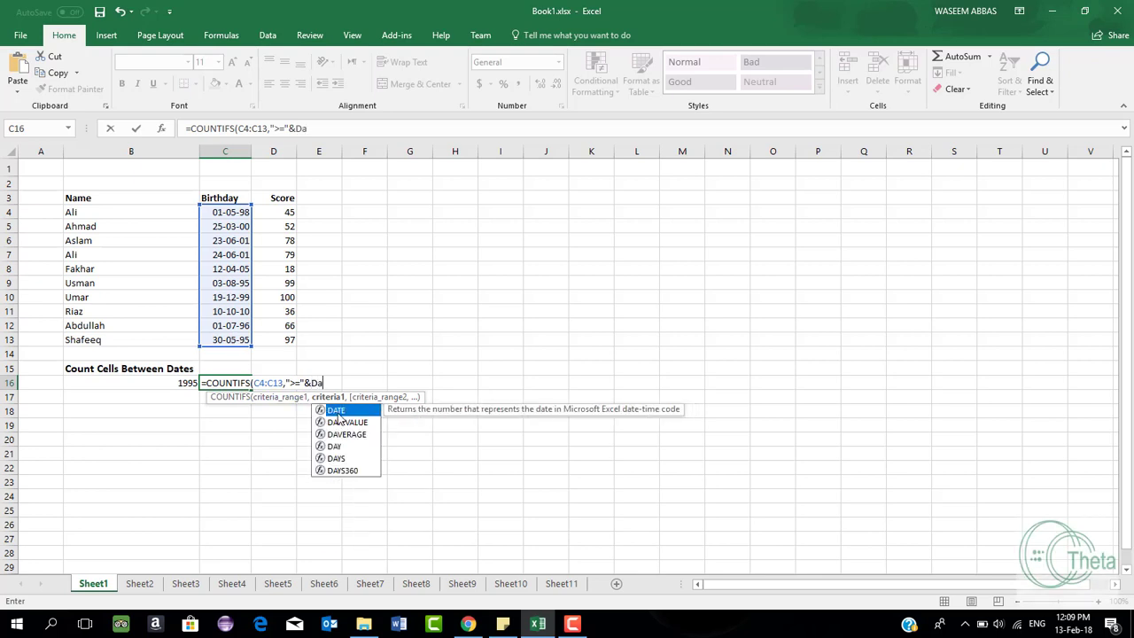
double_click(338, 412)
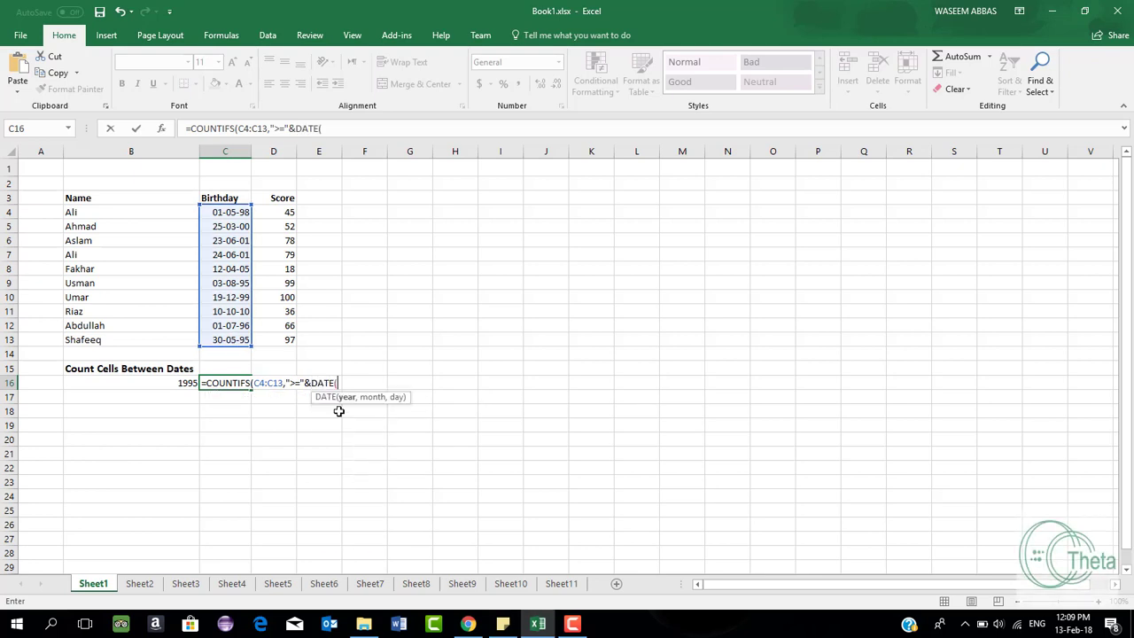
click(188, 383)
text(,1,1)
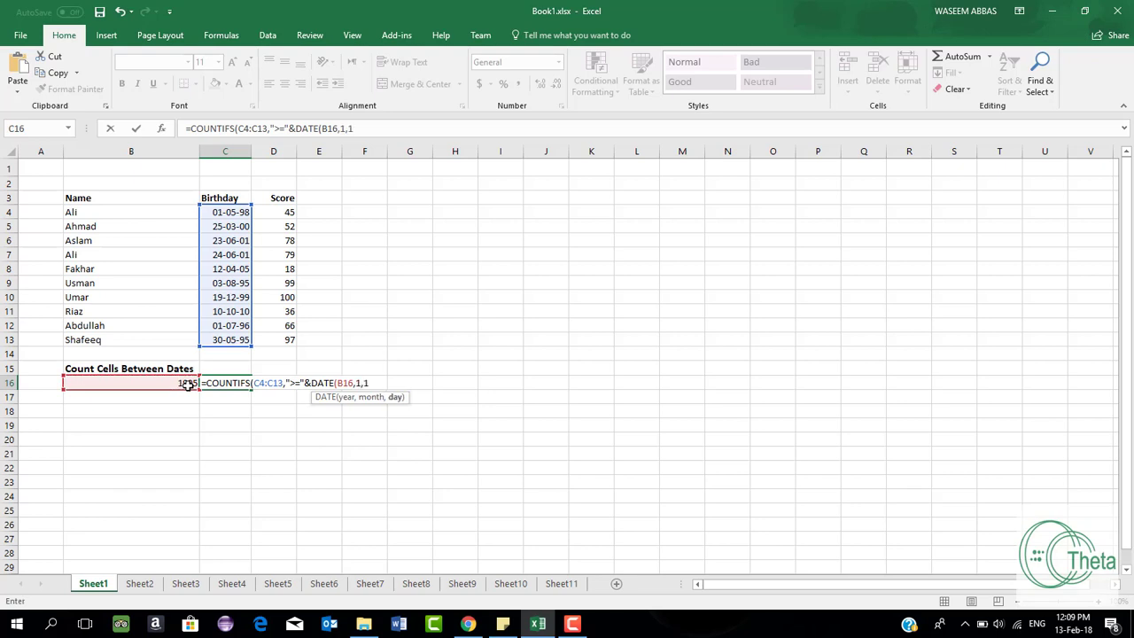
text(),C4:C13,)
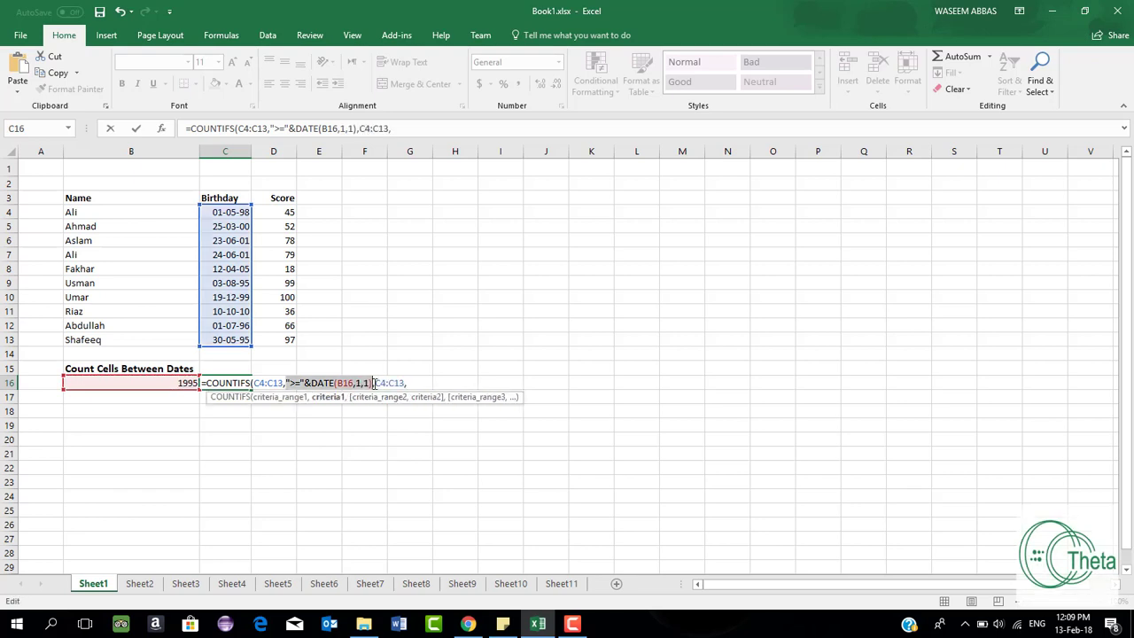
- Add the second criterion "<="&DATE(B16,12,31) and commit, returning 2 for 1995
key(ctrl+c)
click(421, 382)
key(ctrl+v)
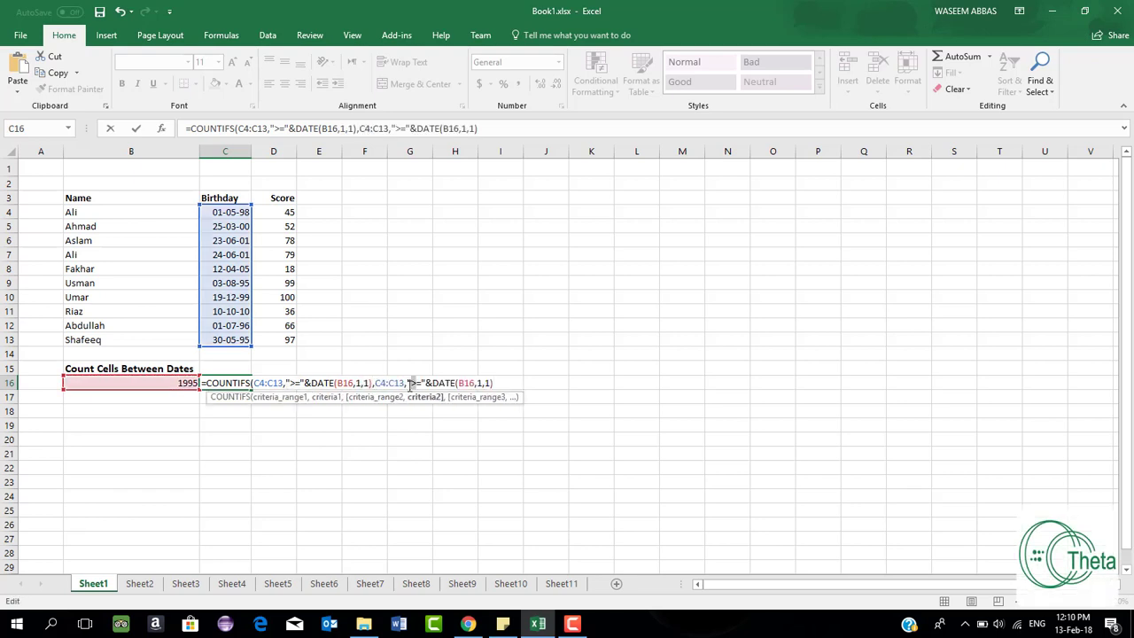
key(Delete)
text(<)
click(479, 382)
text(2)
key(Right)
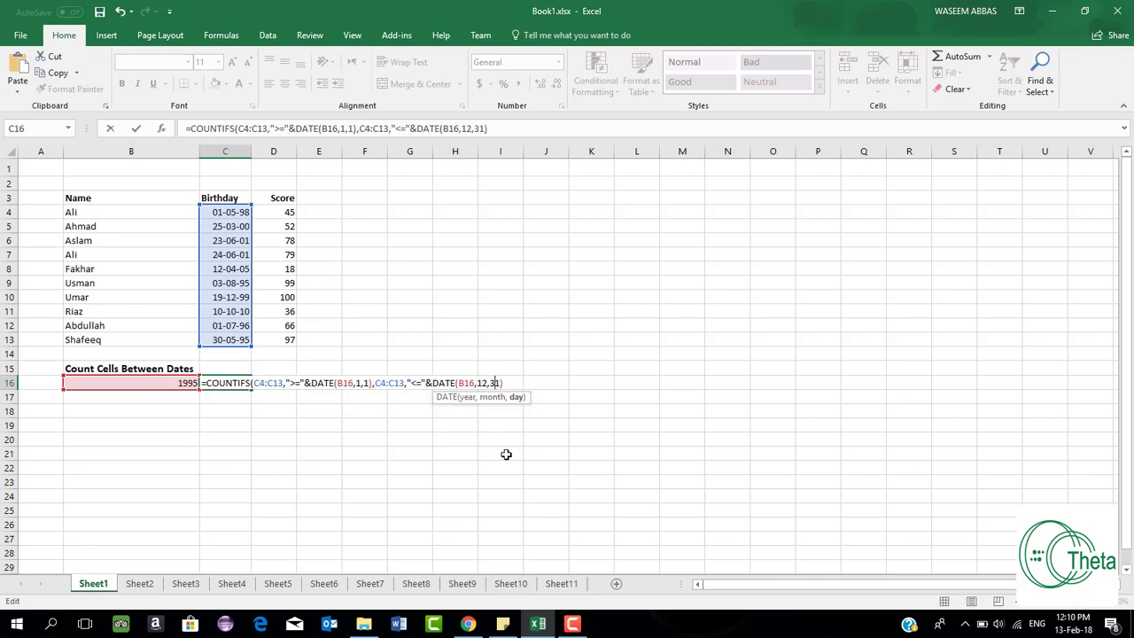
click(511, 381)
text())
key(Return)
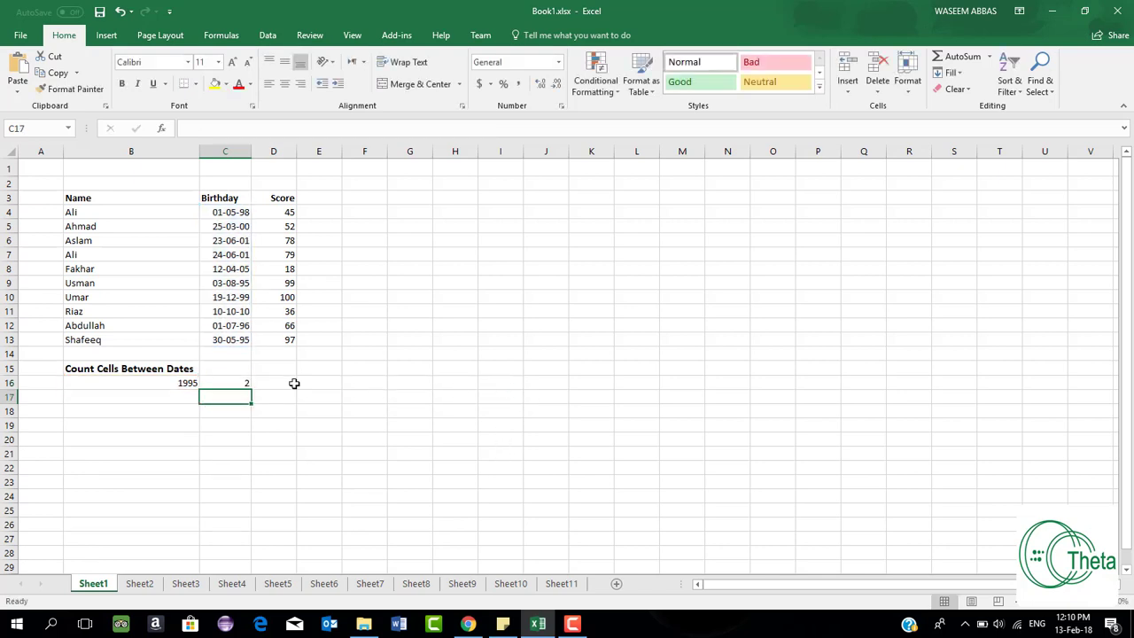
- In C17, type COUNTIFS over scores D4:D13 with criteria ">=10" and "<=40"
click(218, 380)
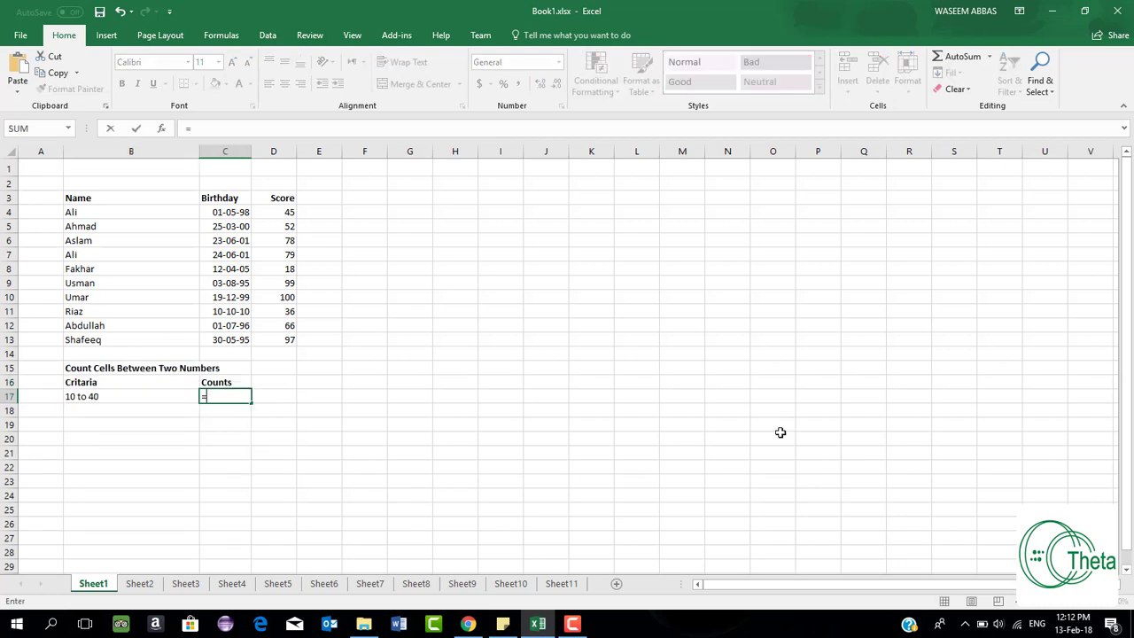
text(=countifs)
key(Tab)
drag(283, 211, 283, 339)
text(,">=10",)
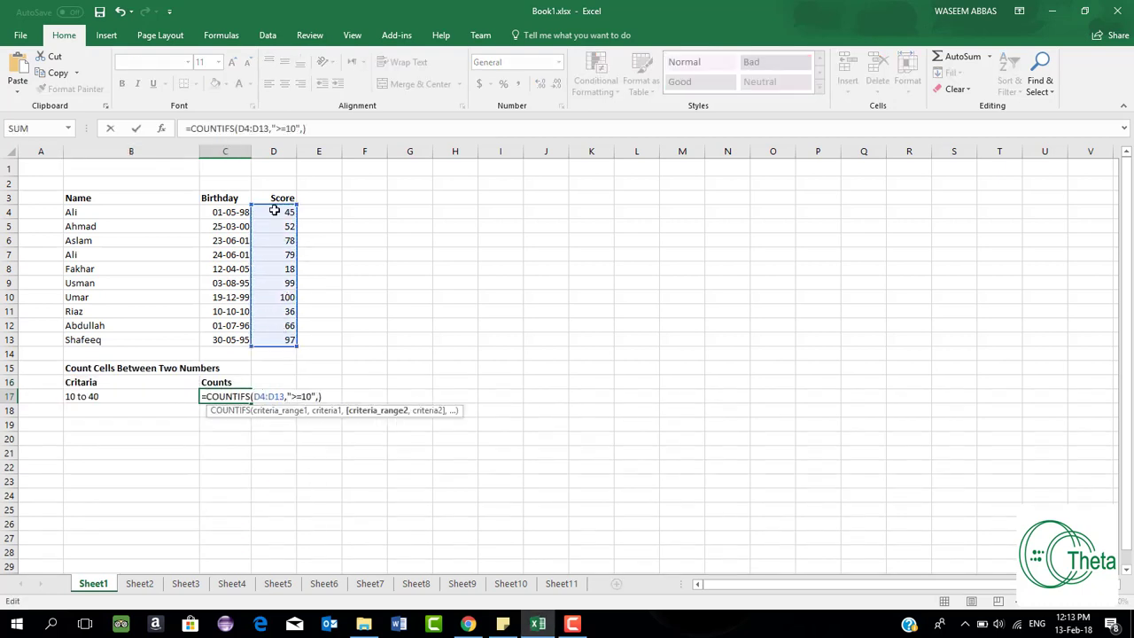
mouse_move(276, 212)
mouse_down()
mouse_move(275, 354)
mouse_move(281, 340)
mouse_up()
text(,"<=40)
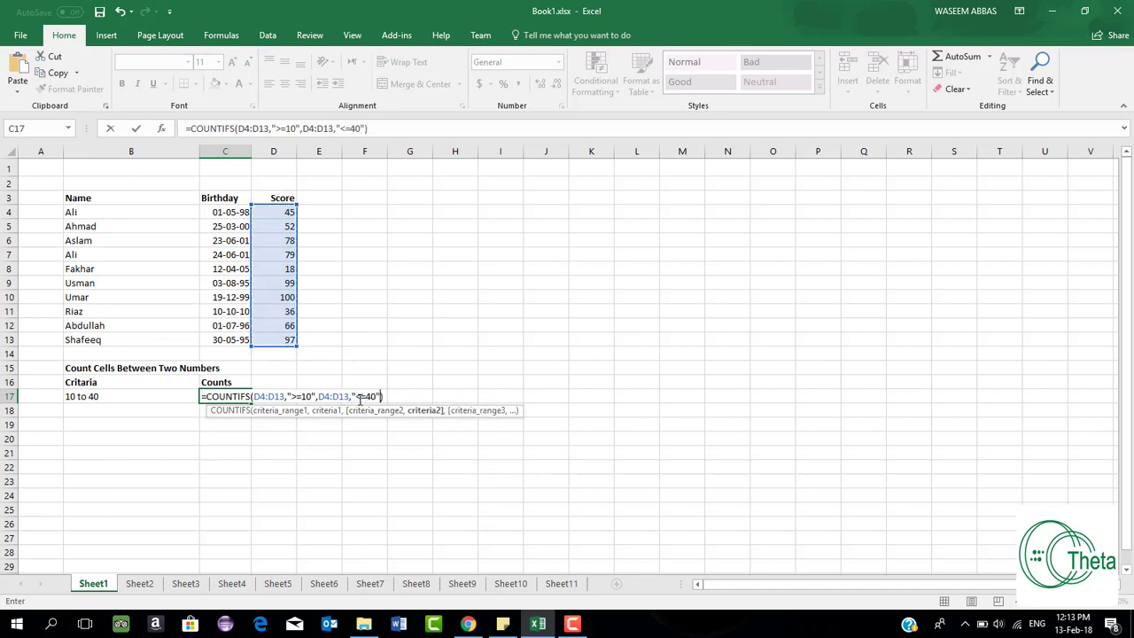
text(=count)
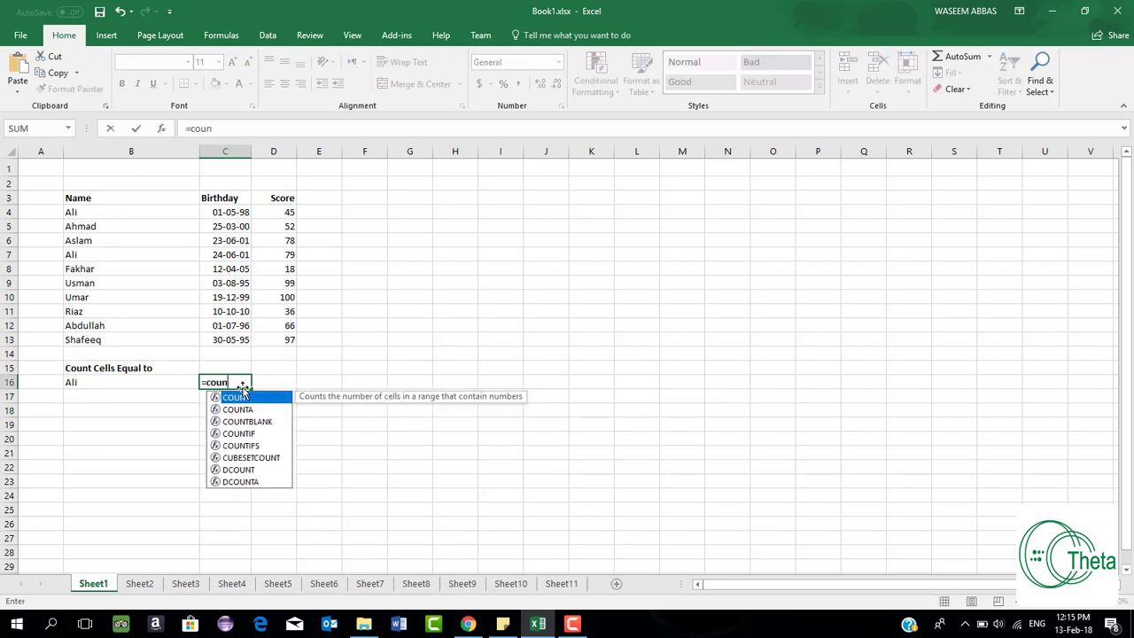
- Enter =COUNTIF(B4:B13,"Ali") in C16, returning 2
double_click(241, 436)
drag(105, 208, 116, 335)
text(,"A)
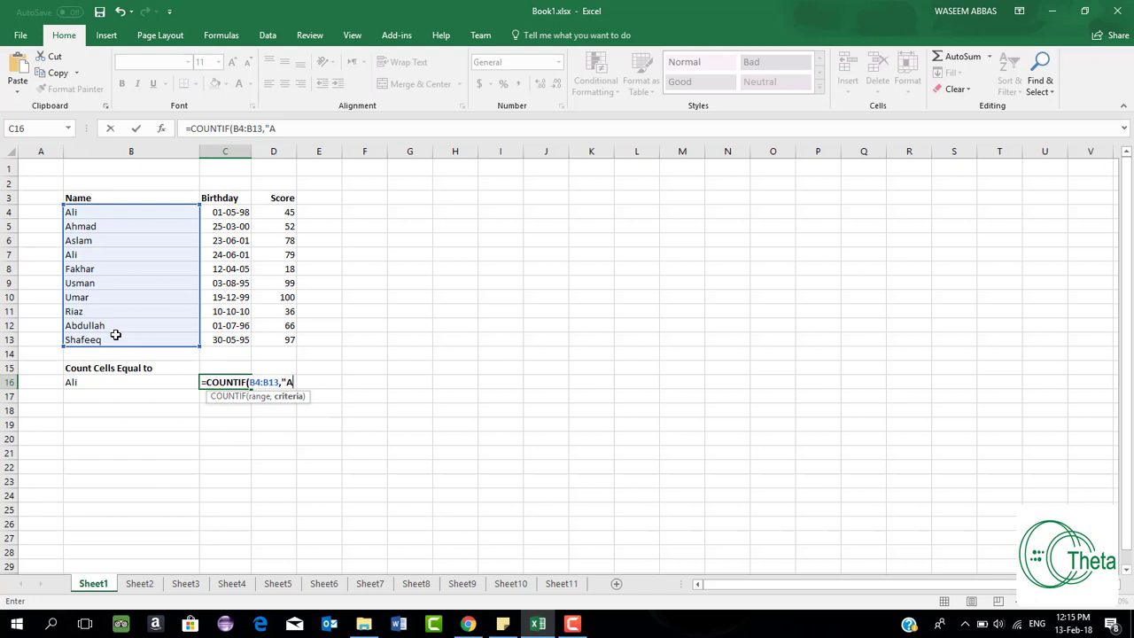
text())
key(Return)
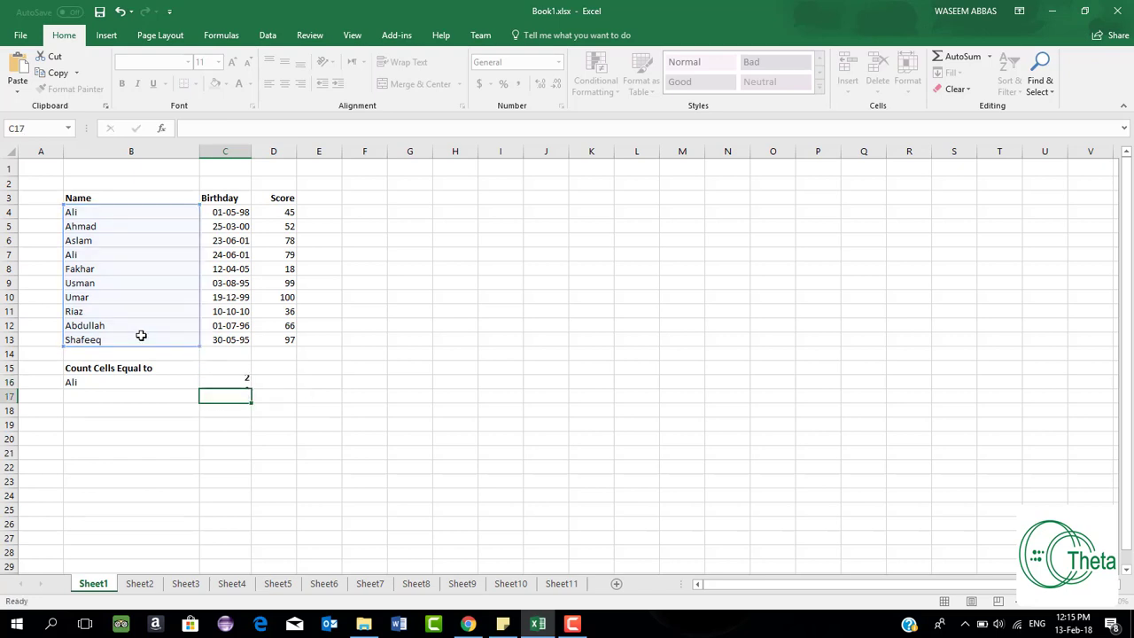
click(237, 381)
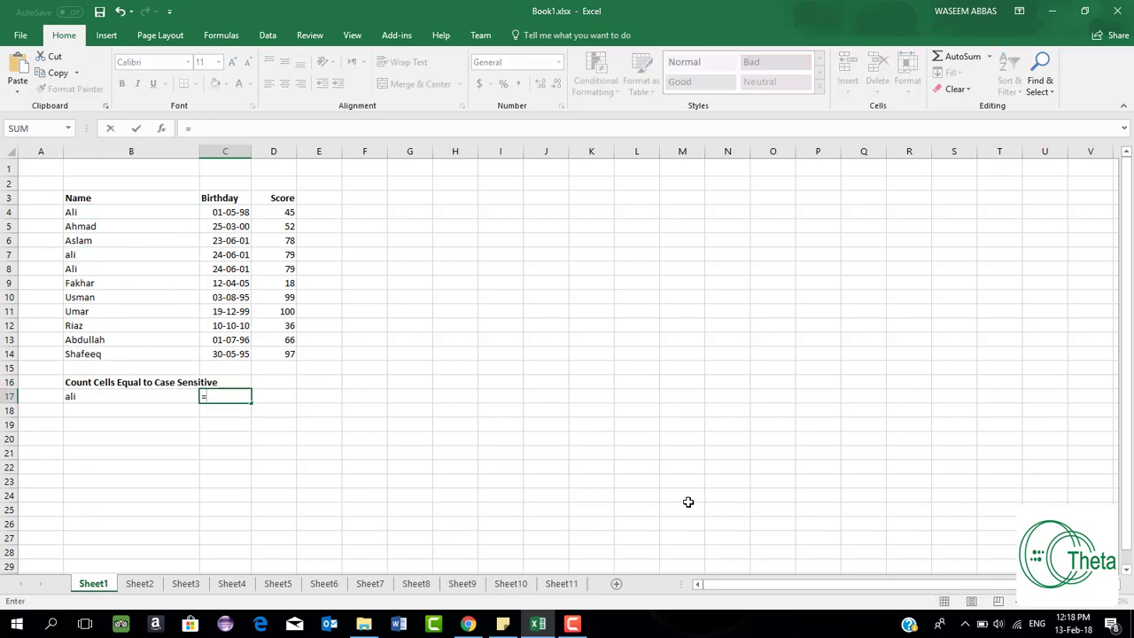
- Enter =SUMPRODUCT(--EXACT(B17,B4:B14)) in C17 to count exact lowercase 'ali', returning 1
text(sumpr)
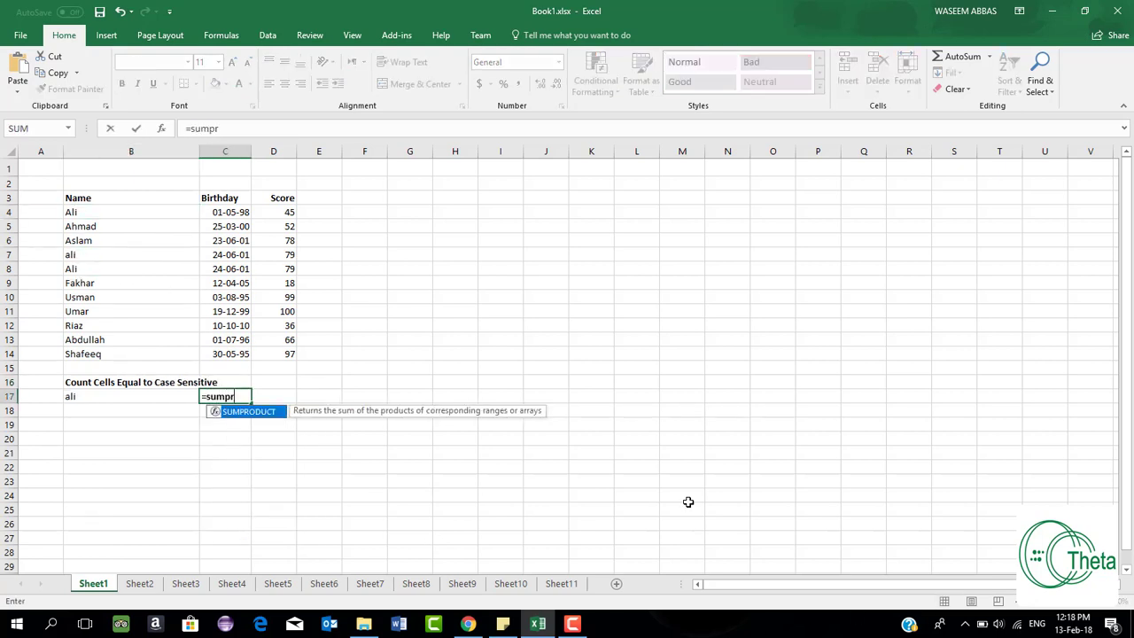
key(Tab)
text(--ex)
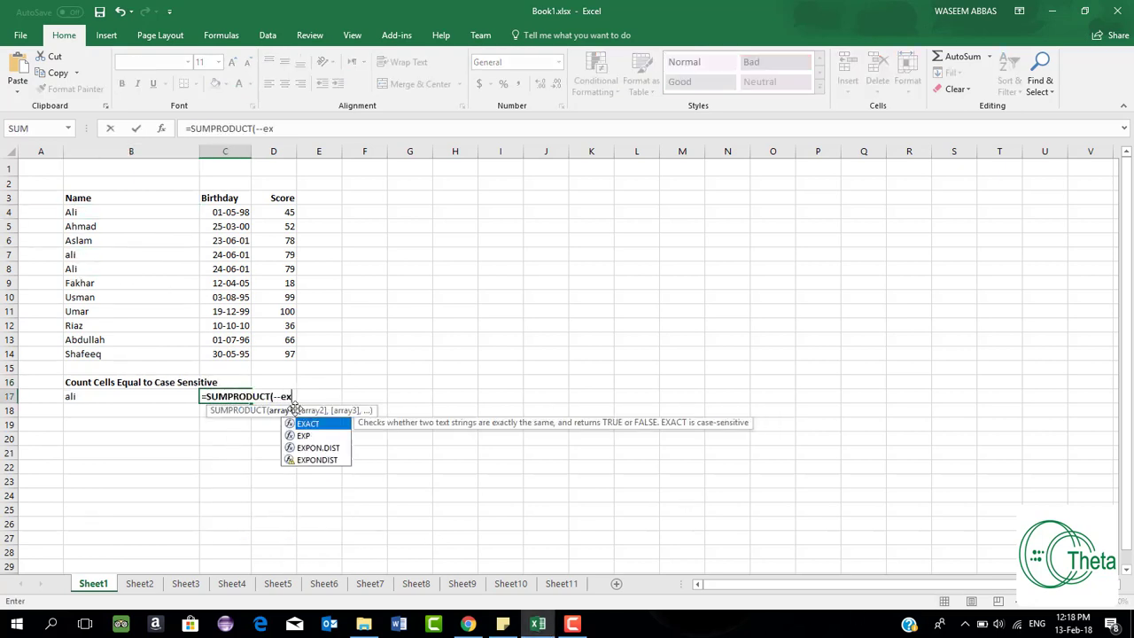
key(Tab)
click(131, 396)
text(,)
drag(140, 212, 144, 357)
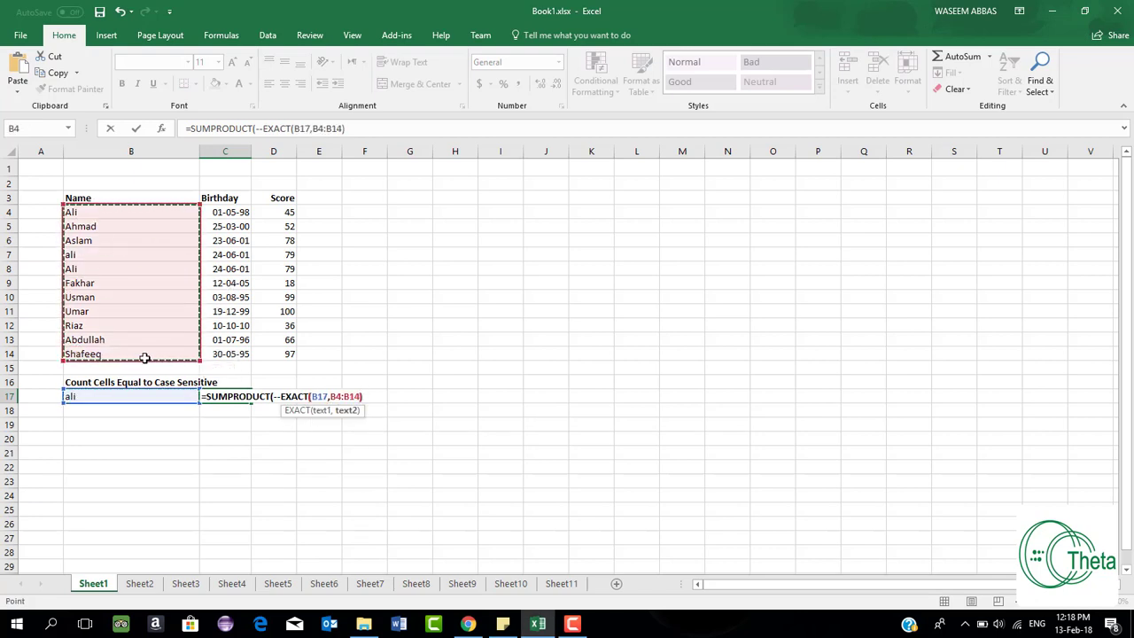
text()))
key(Return)
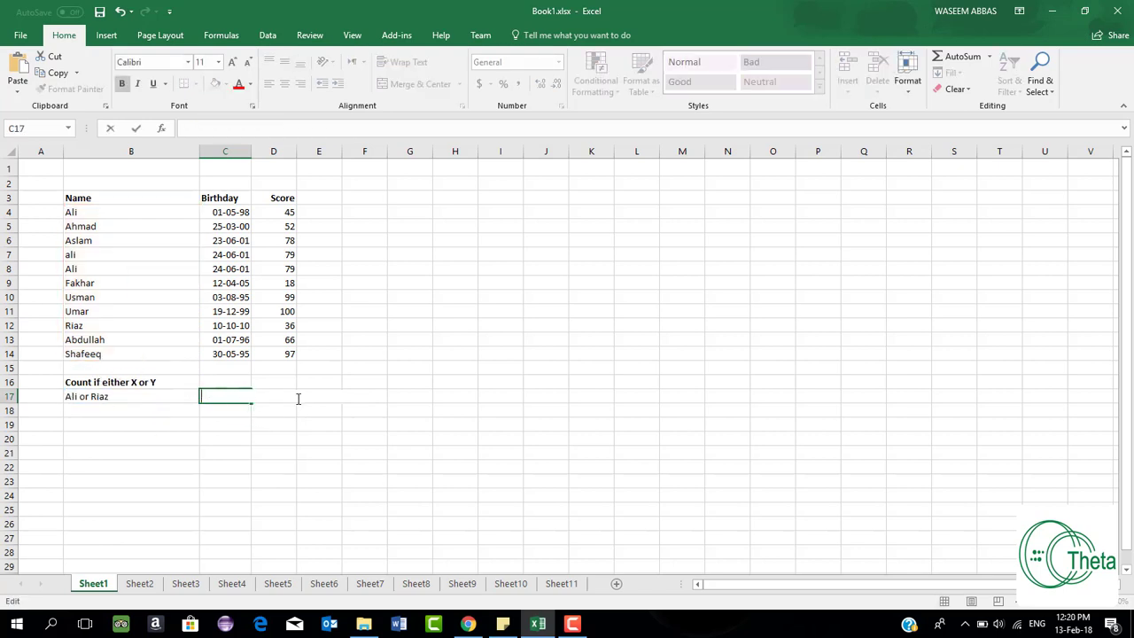
- Build =COUNTIF(B4:B14,B4)+COUNTIF(B4:B14,B12) in C17 to count Ali or Riaz
text(=countif)
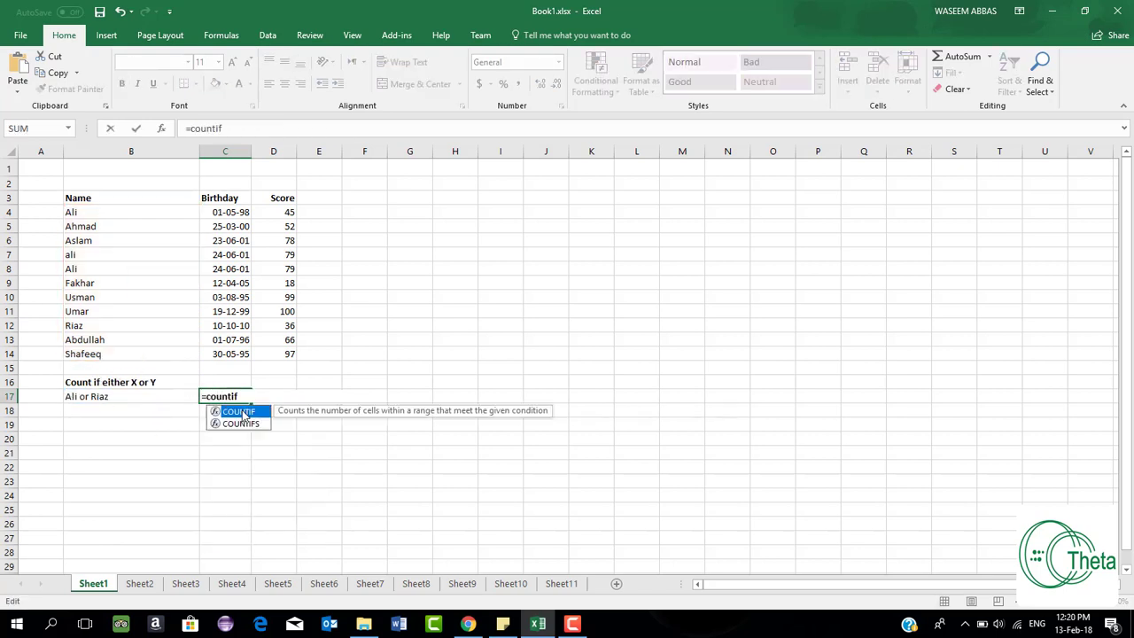
double_click(239, 409)
drag(124, 212, 124, 352)
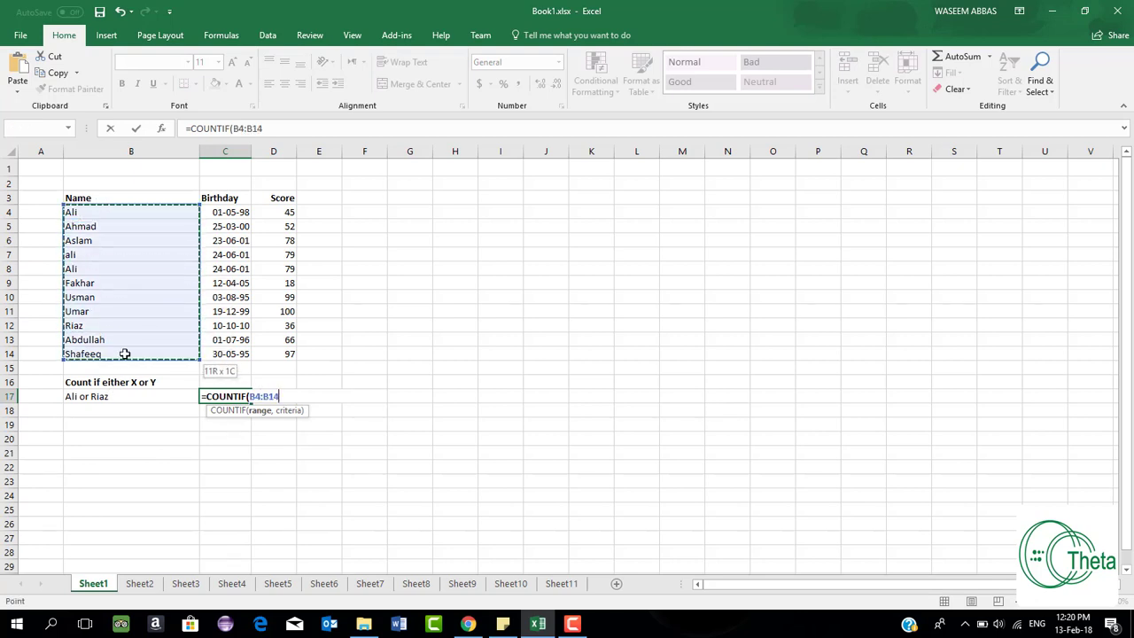
text(,)
click(124, 211)
text()+cou)
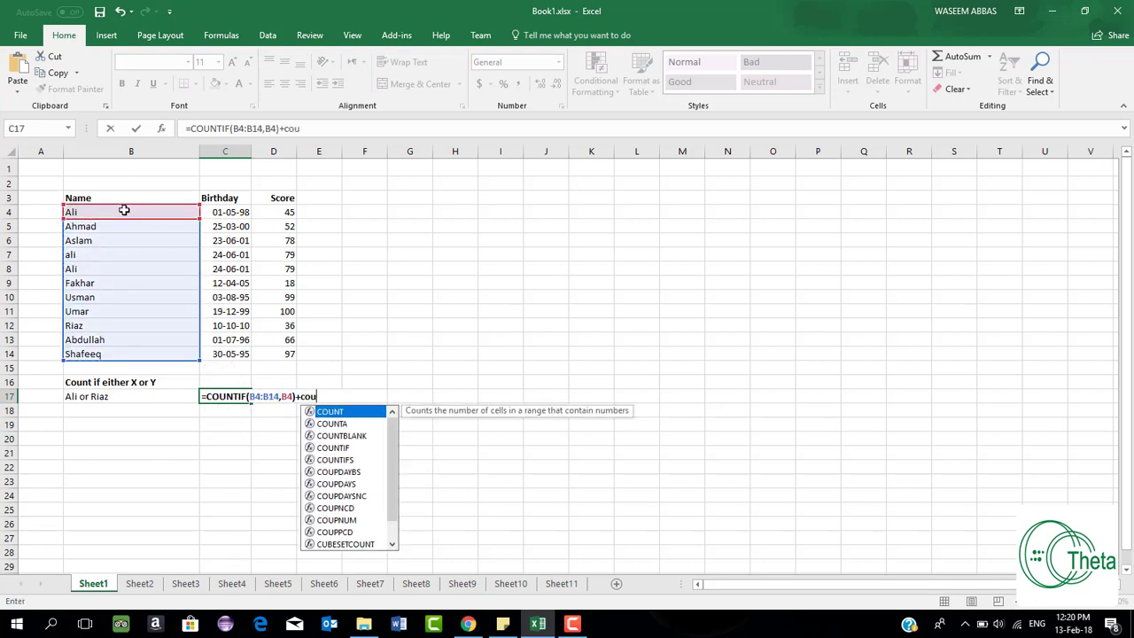
text(nt)
double_click(351, 448)
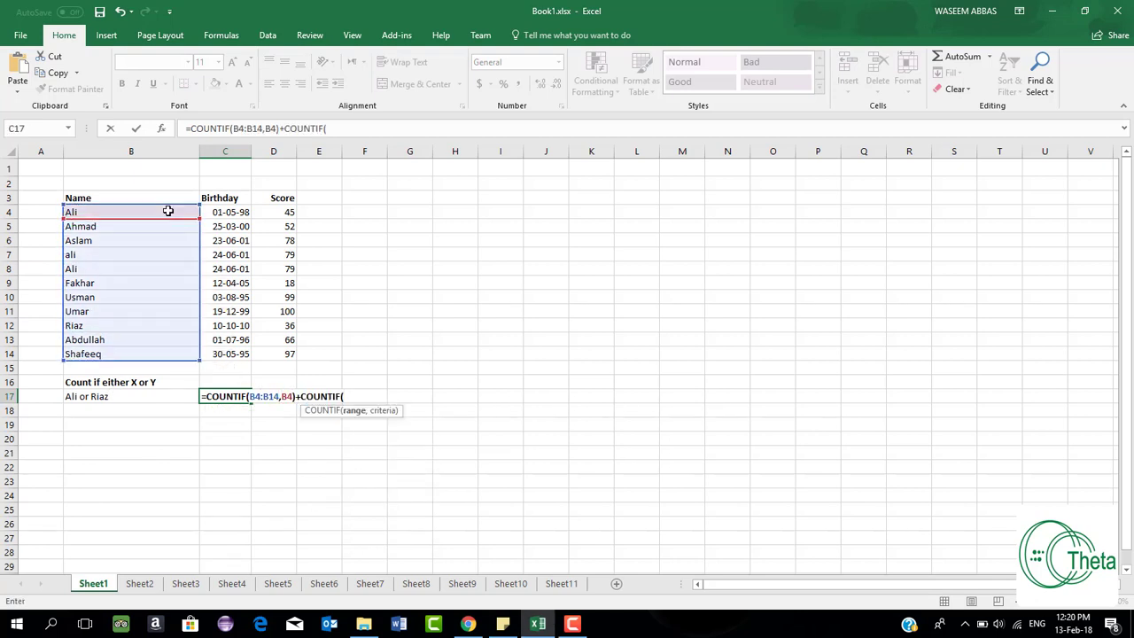
drag(167, 212, 167, 354)
text(,)
click(87, 328)
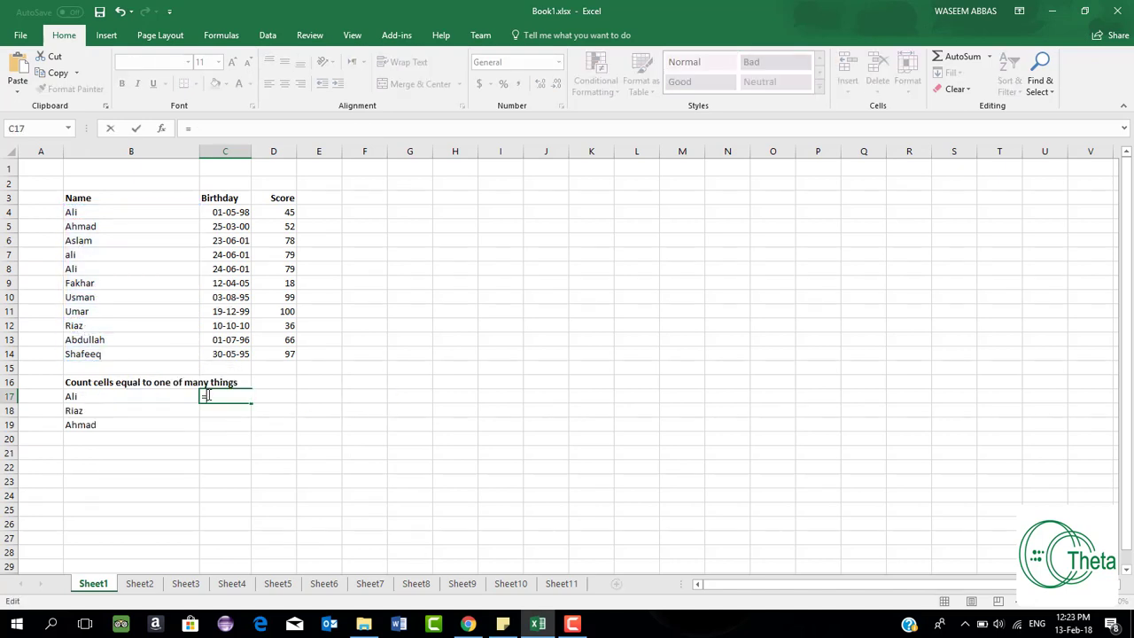
- Enter =SUMPRODUCT(COUNTIF(B4:B14,B17:B19)) in C17, counting Ali, Riaz or Ahmad as 4
text(sum)
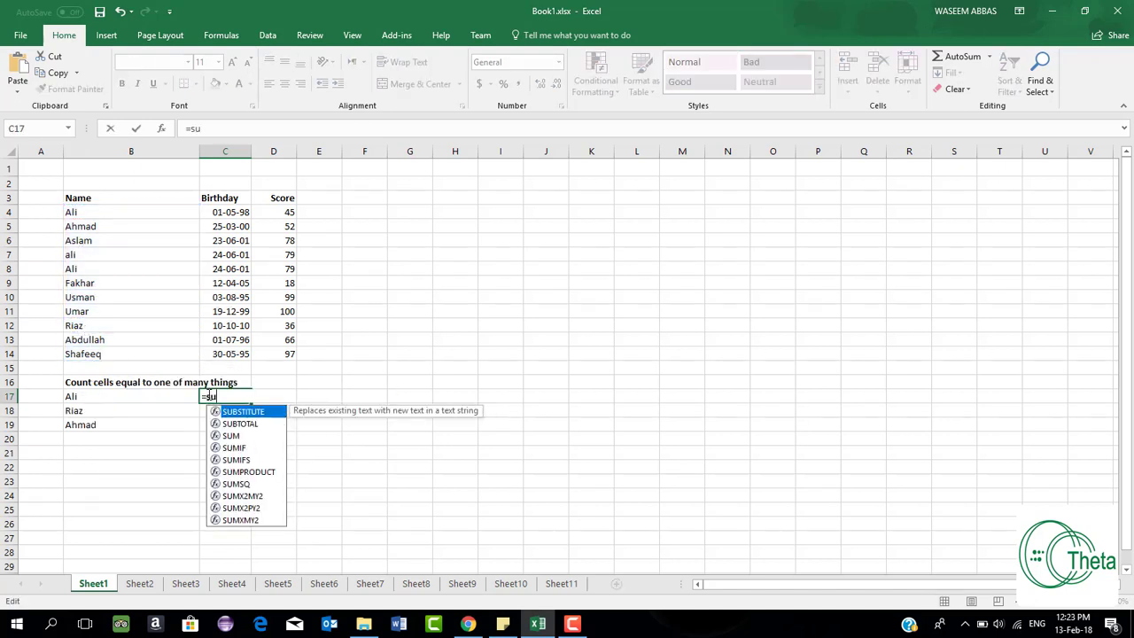
text(p)
key(Tab)
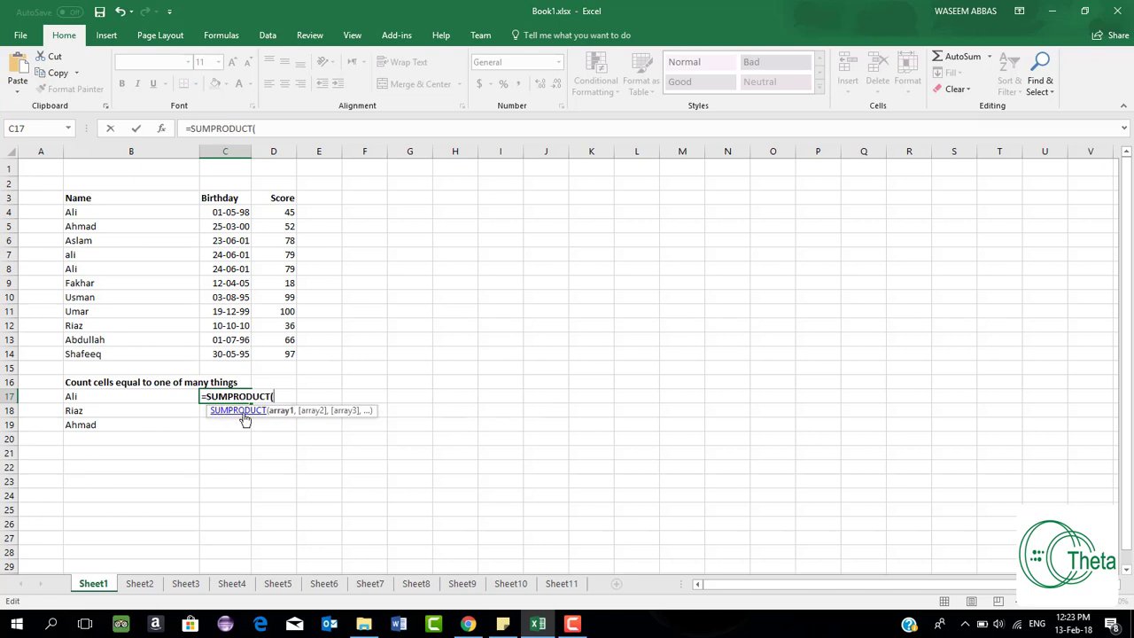
text(counti)
key(Tab)
click(132, 217)
drag(133, 219, 142, 356)
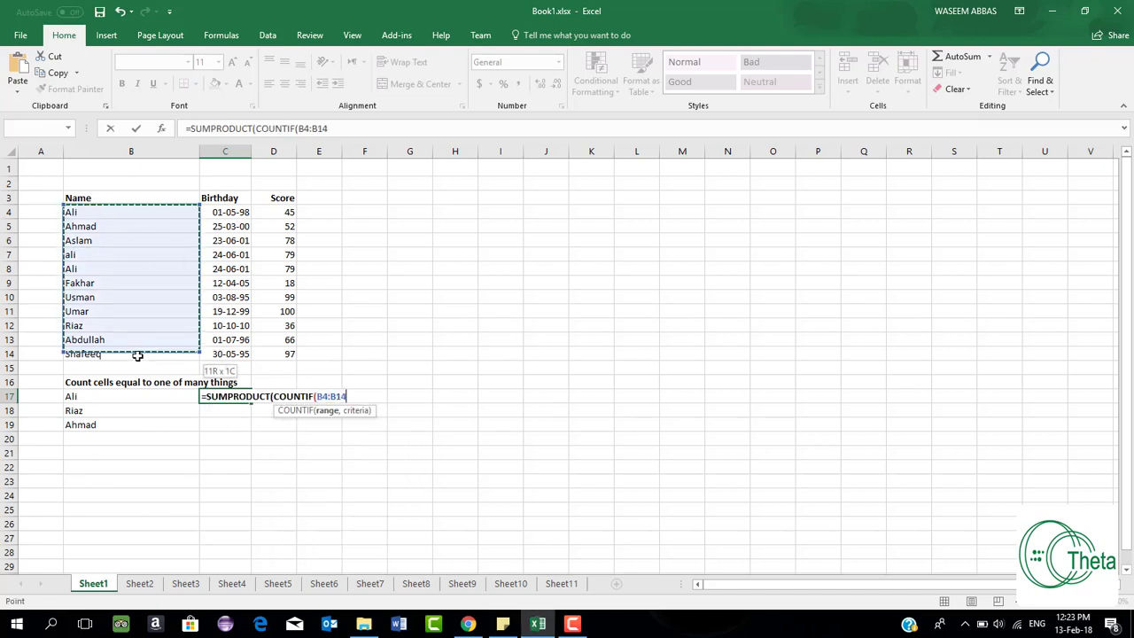
text(,)
drag(115, 396, 98, 427)
text()))
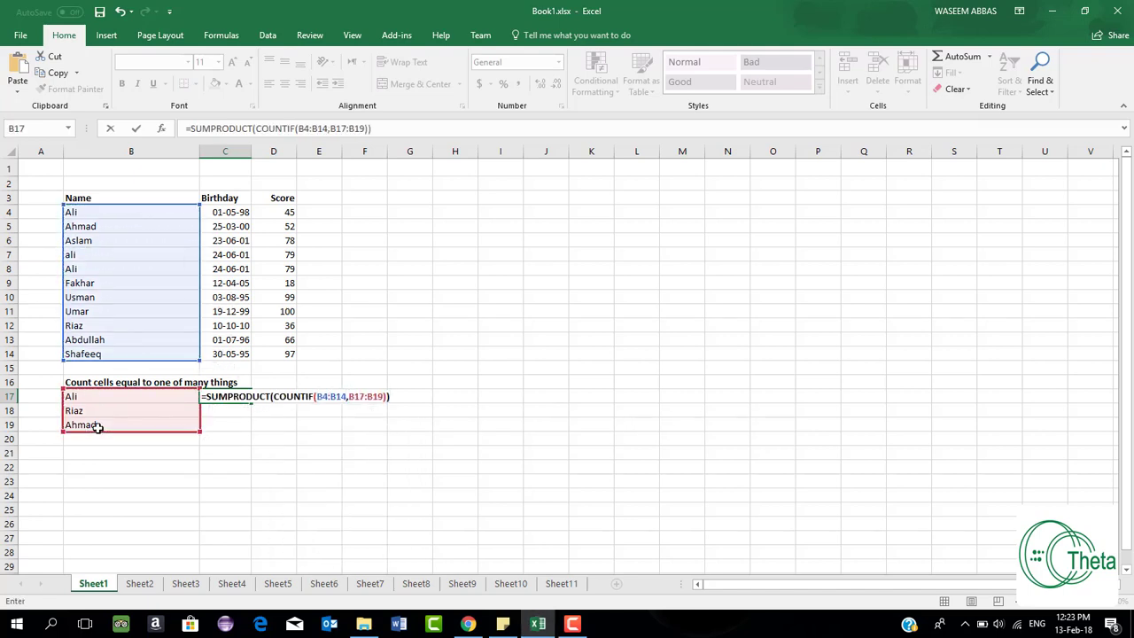
key(Return)
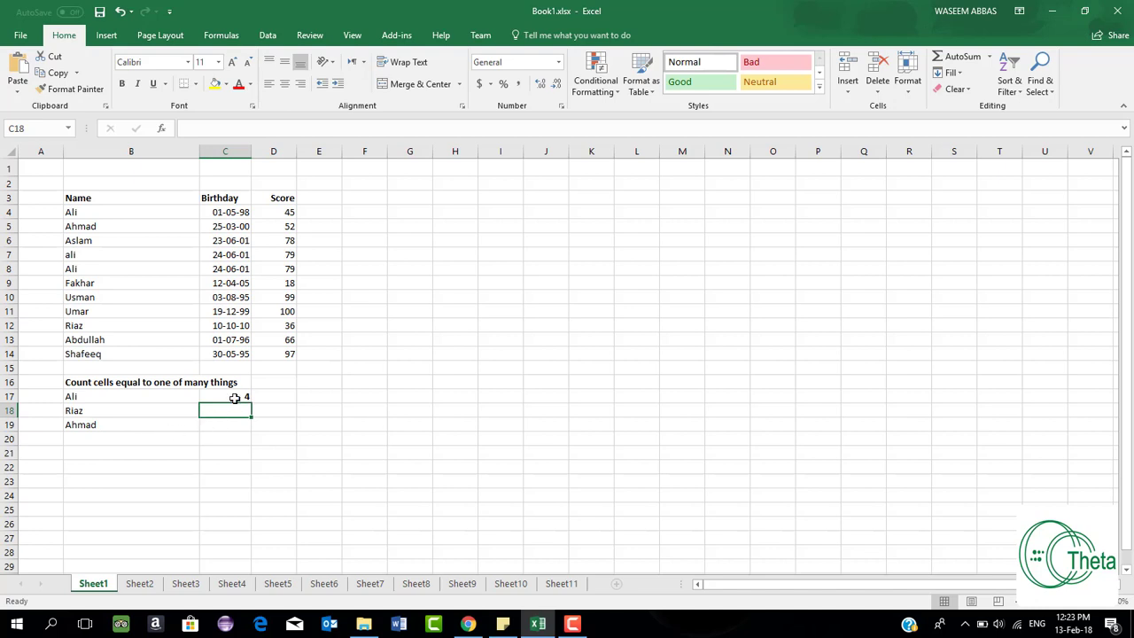
- Enter =COUNTIF(D4:D14,B17) in C17 to count scores >90, giving 3
text(=c)
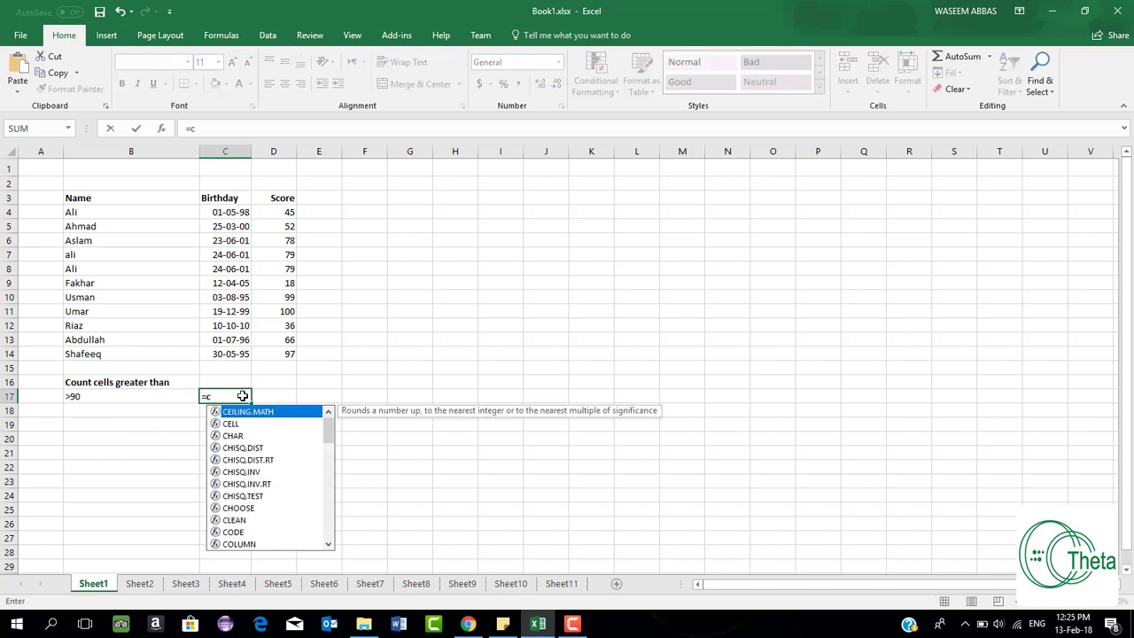
text(ountif)
key(Tab)
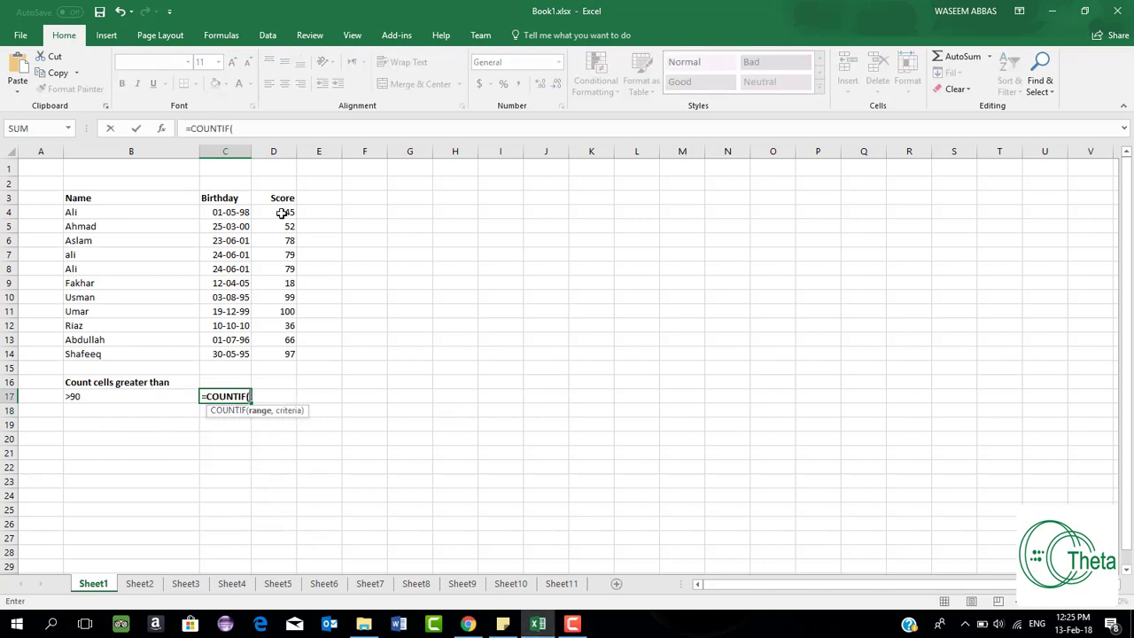
drag(281, 213, 283, 354)
text(,)
click(124, 397)
text())
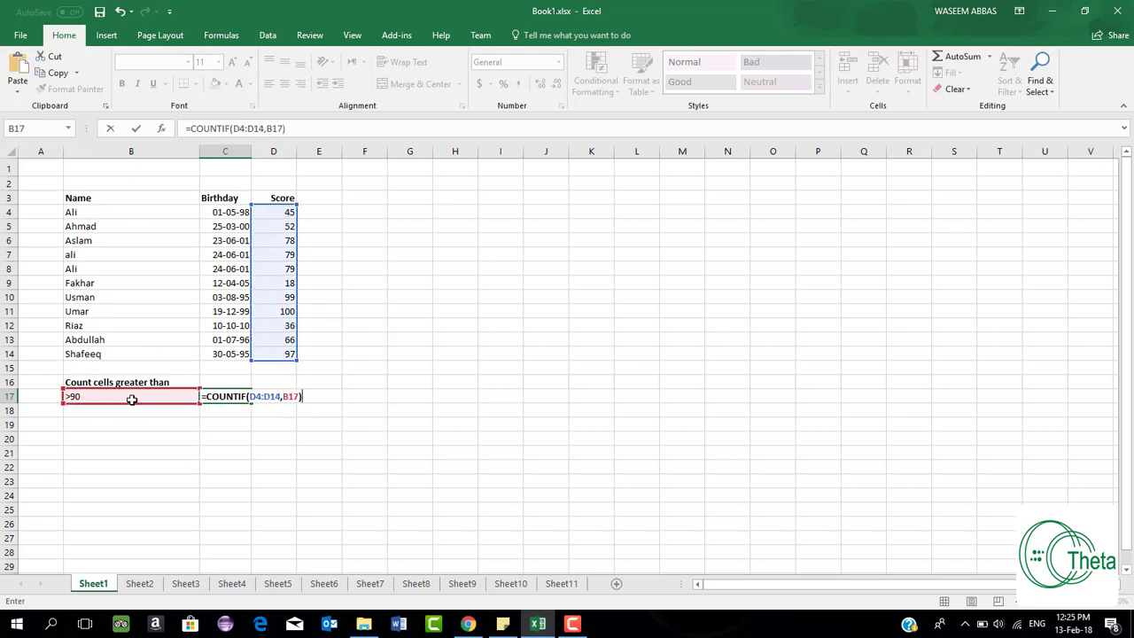
key(Return)
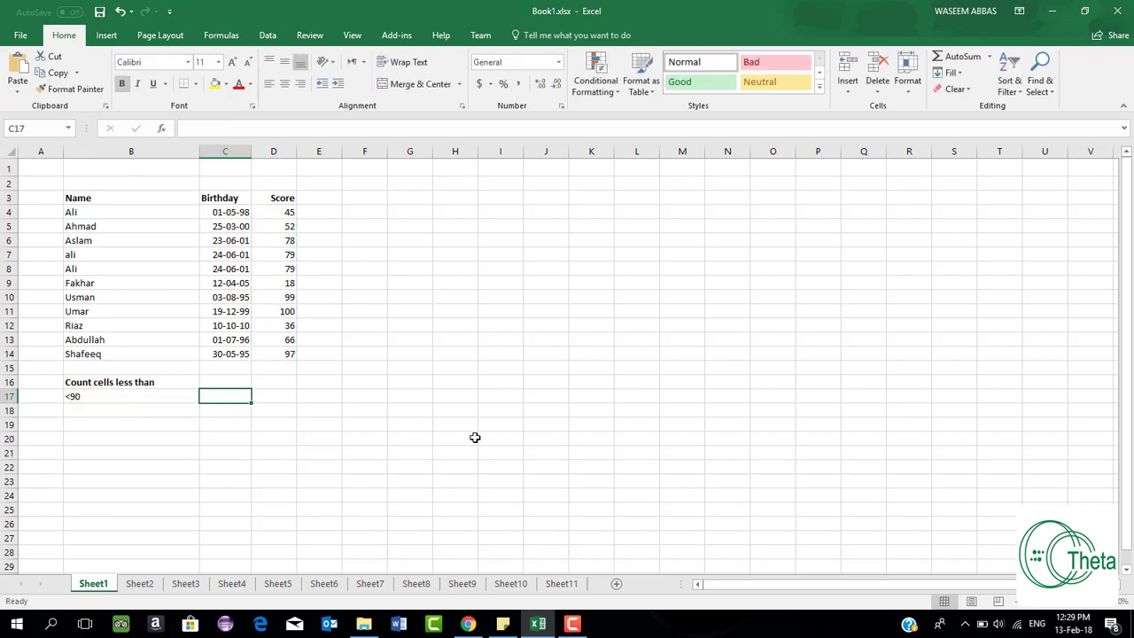
- Re-enter =COUNTIF(D4:D14,B17) with the <90 criterion, giving 8
text(=countif)
double_click(237, 411)
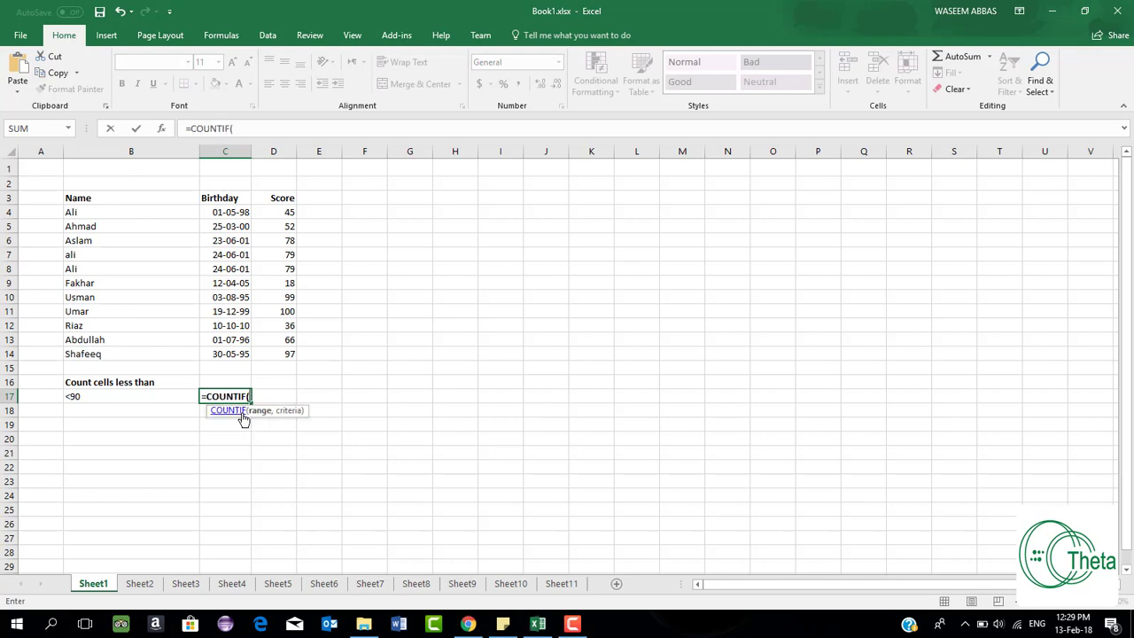
click(282, 213)
drag(291, 232, 292, 356)
text(,)
click(108, 397)
text())
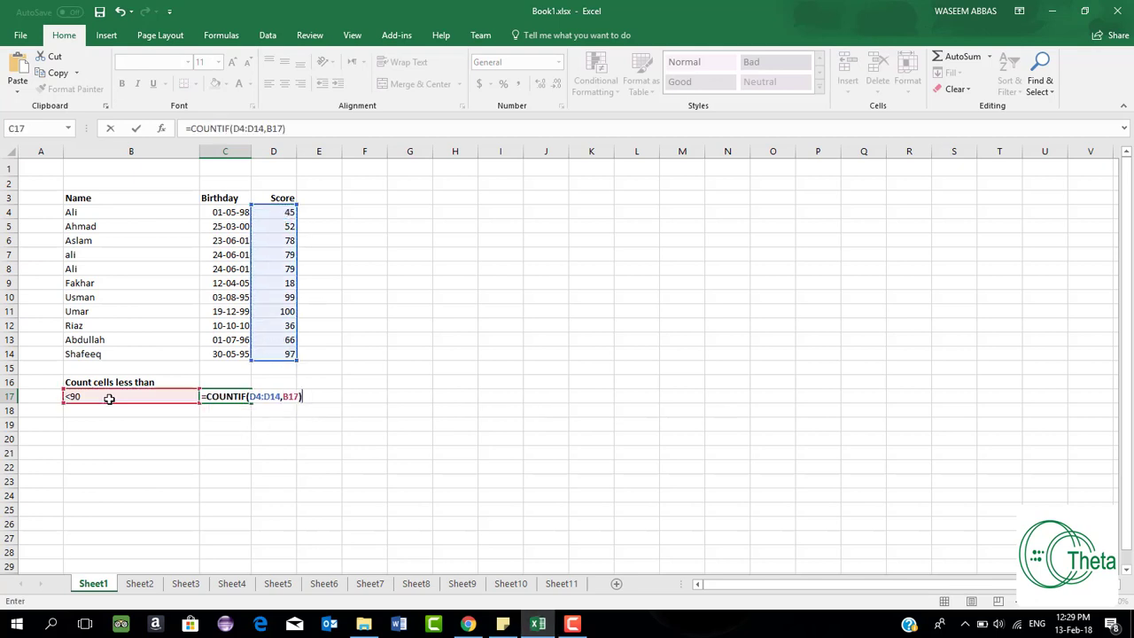
key(Return)
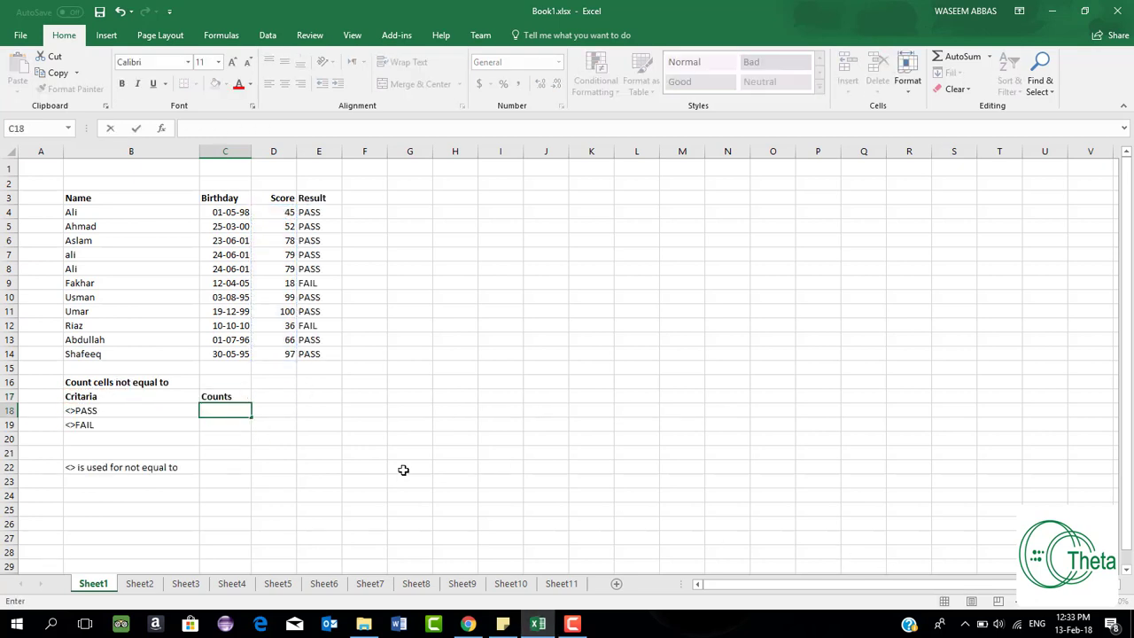
- Enter =COUNTIF(E4:E14,B18) in C18 to count results not PASS, giving 2
text(=countif)
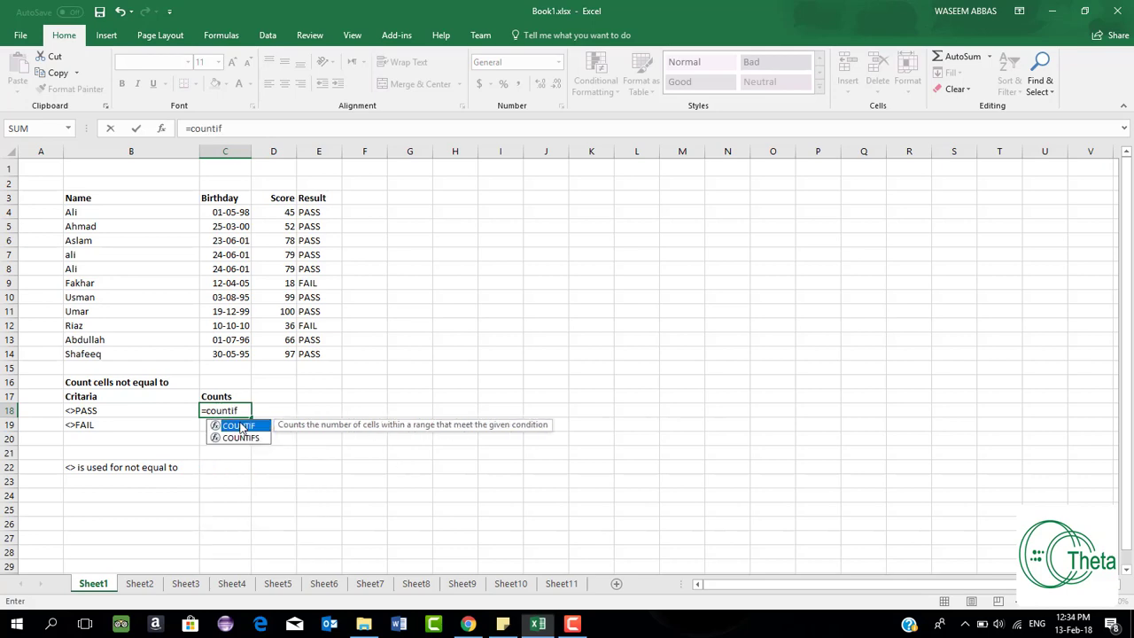
double_click(239, 426)
drag(321, 213, 329, 354)
text(,)
click(137, 412)
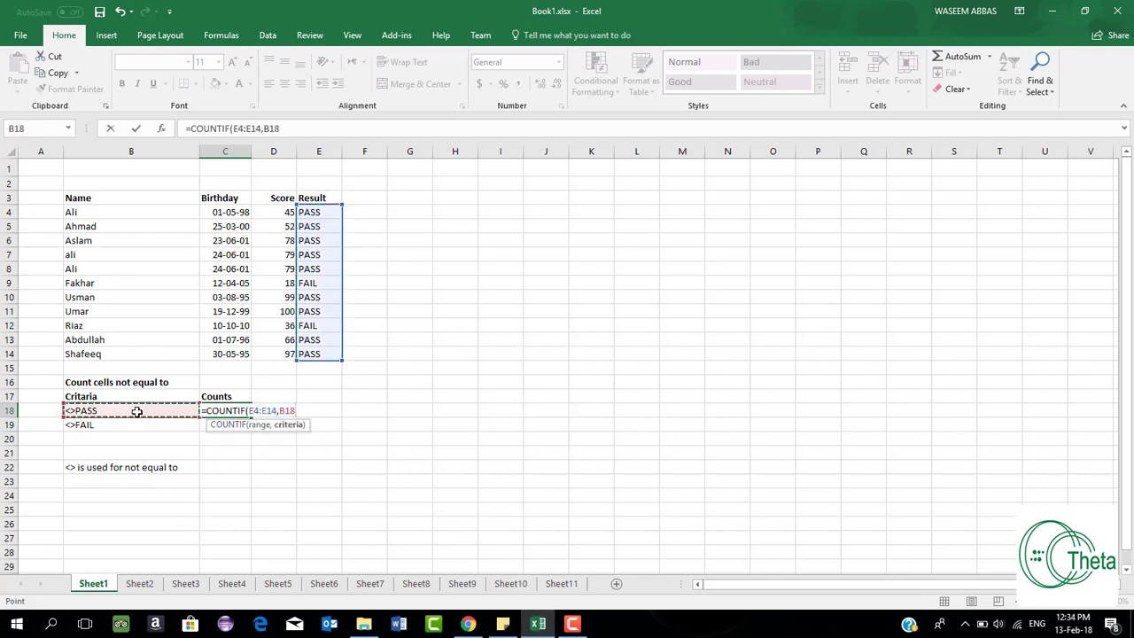
key(Return)
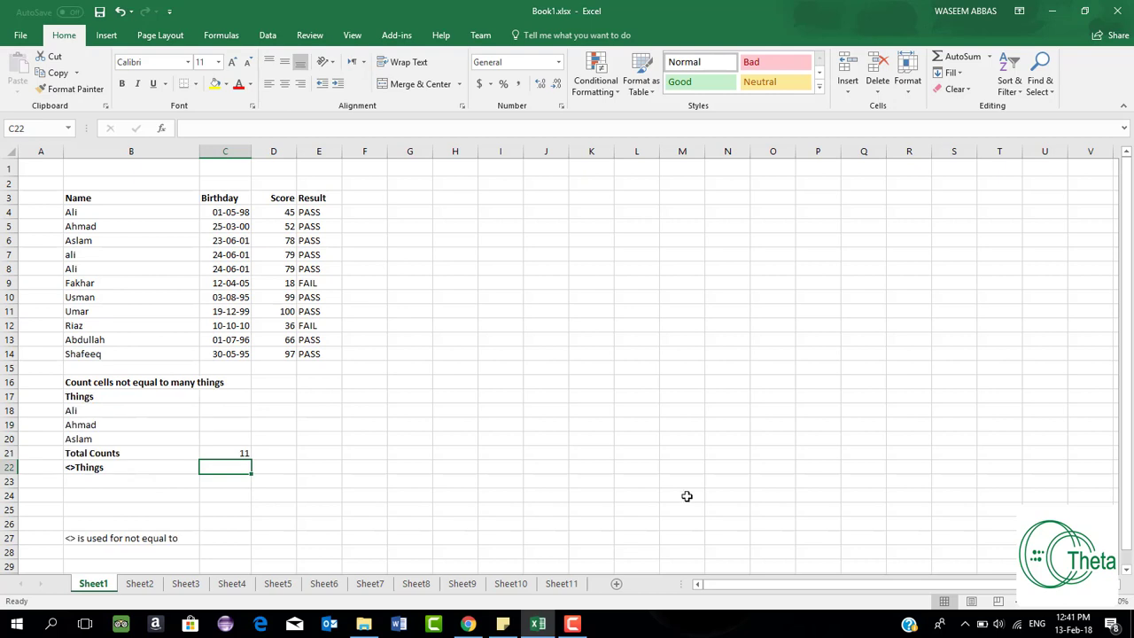
- Enter =COUNTA(B4:B14)-SUMPRODUCT(COUNTIF(B4:B14,B18:B20)) in C22, giving 6 other names
text(=count)
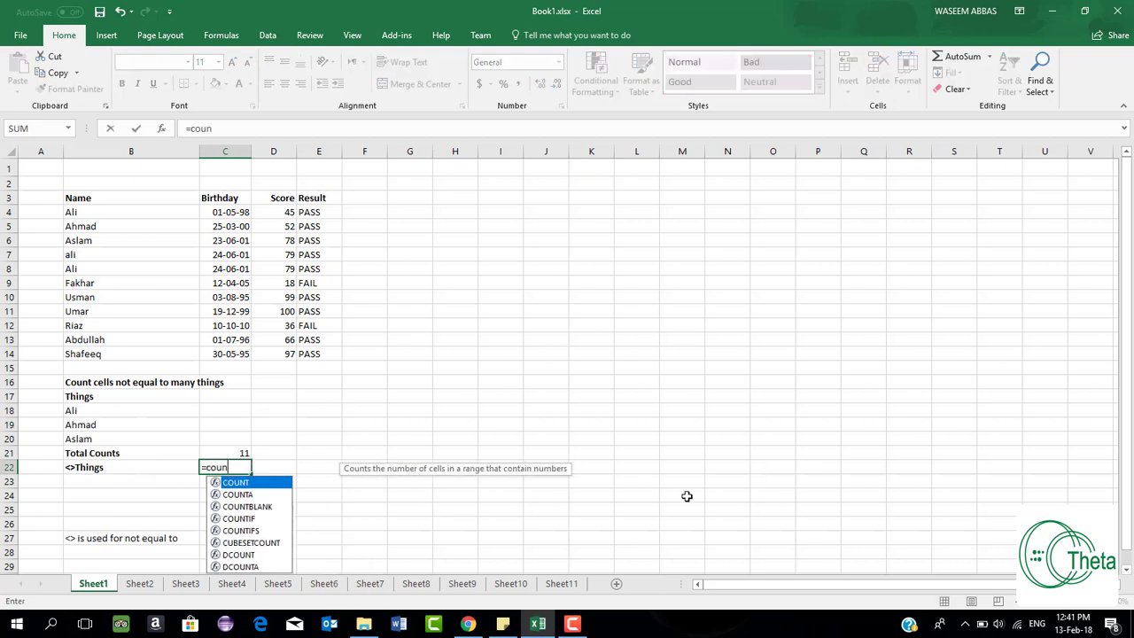
text(A)
double_click(261, 486)
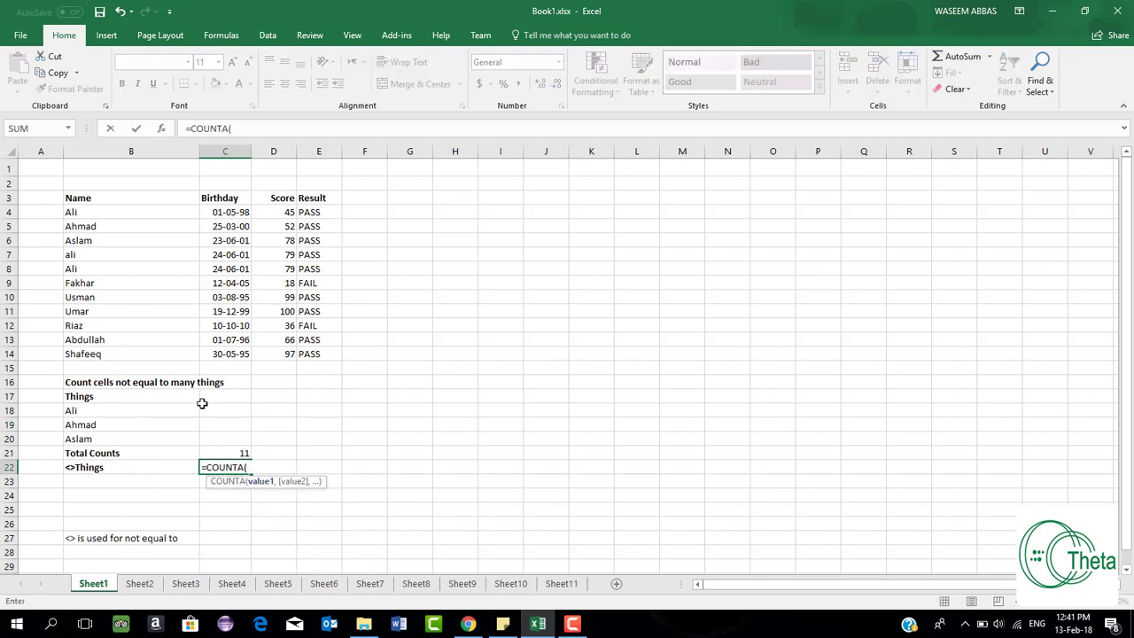
drag(116, 210, 122, 354)
text()-Su)
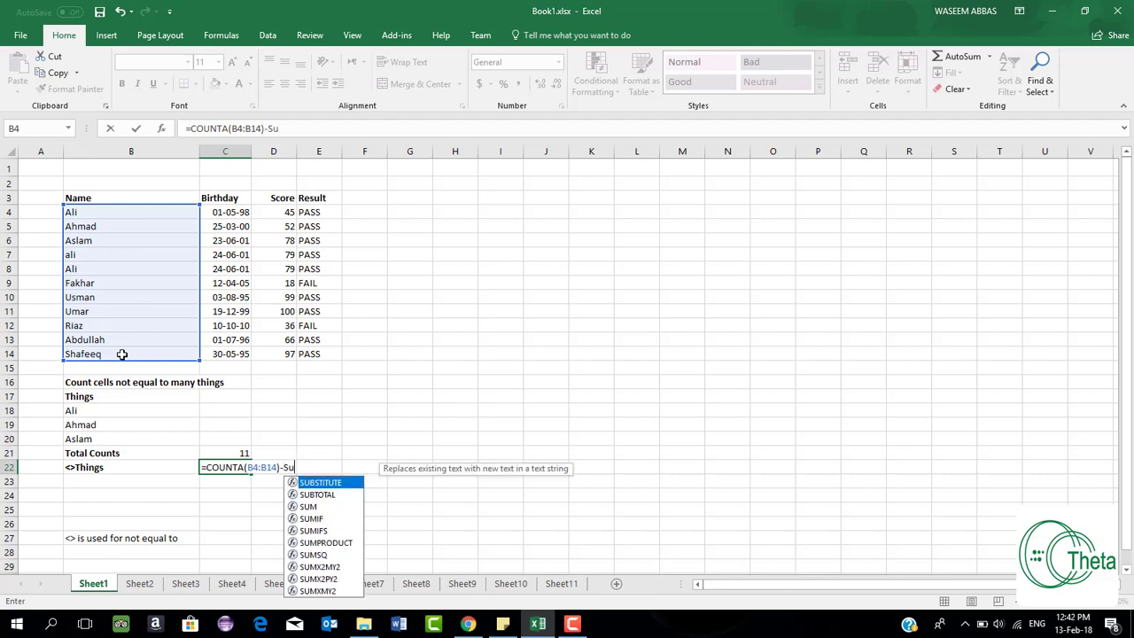
text(mp)
key(Tab)
text(c)
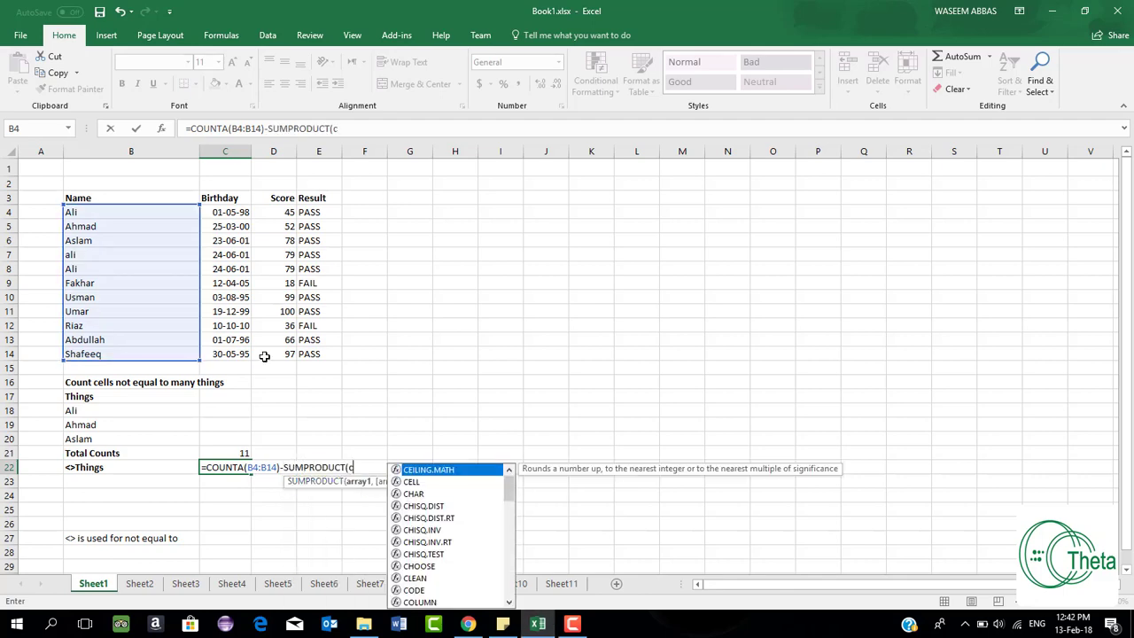
text(ountif)
key(Tab)
drag(147, 212, 158, 354)
text(,)
drag(88, 410, 106, 441)
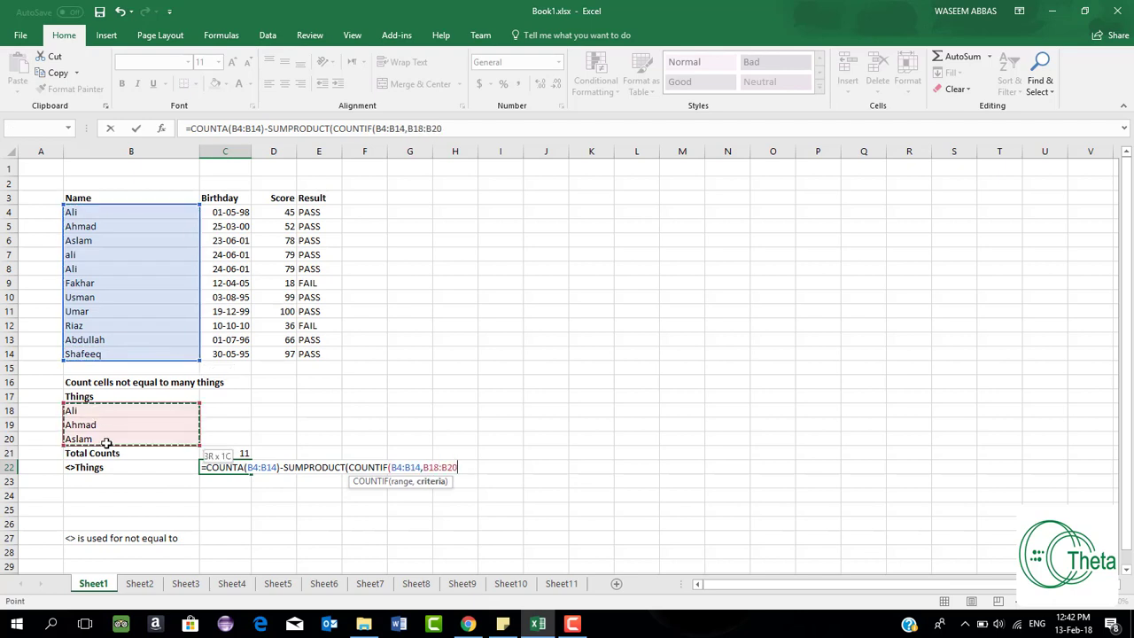
text()))
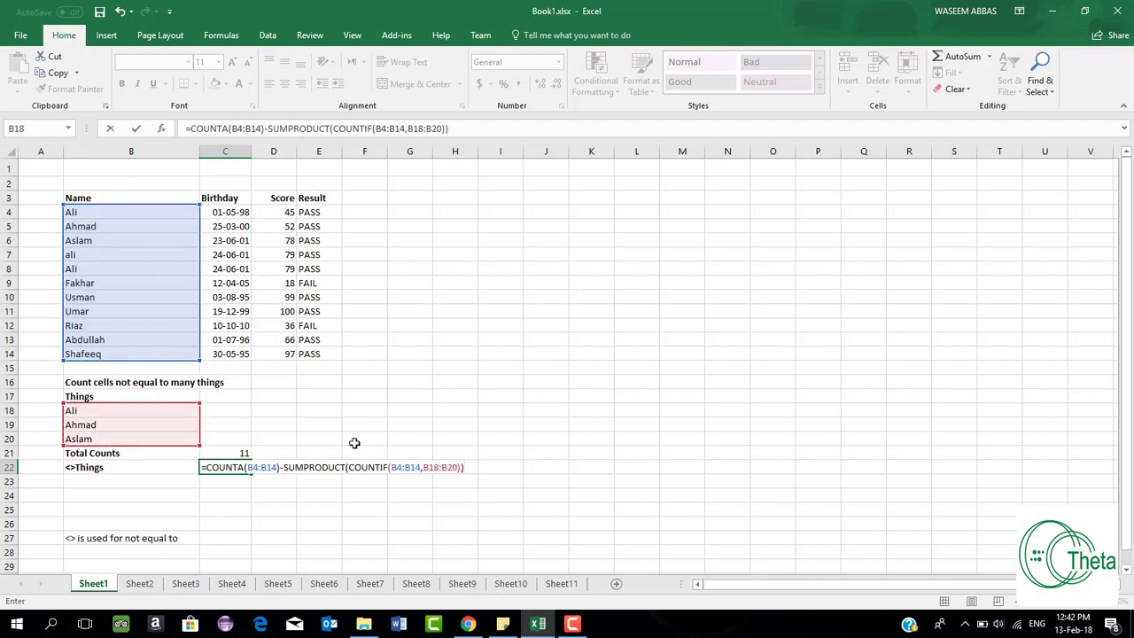
key(Return)
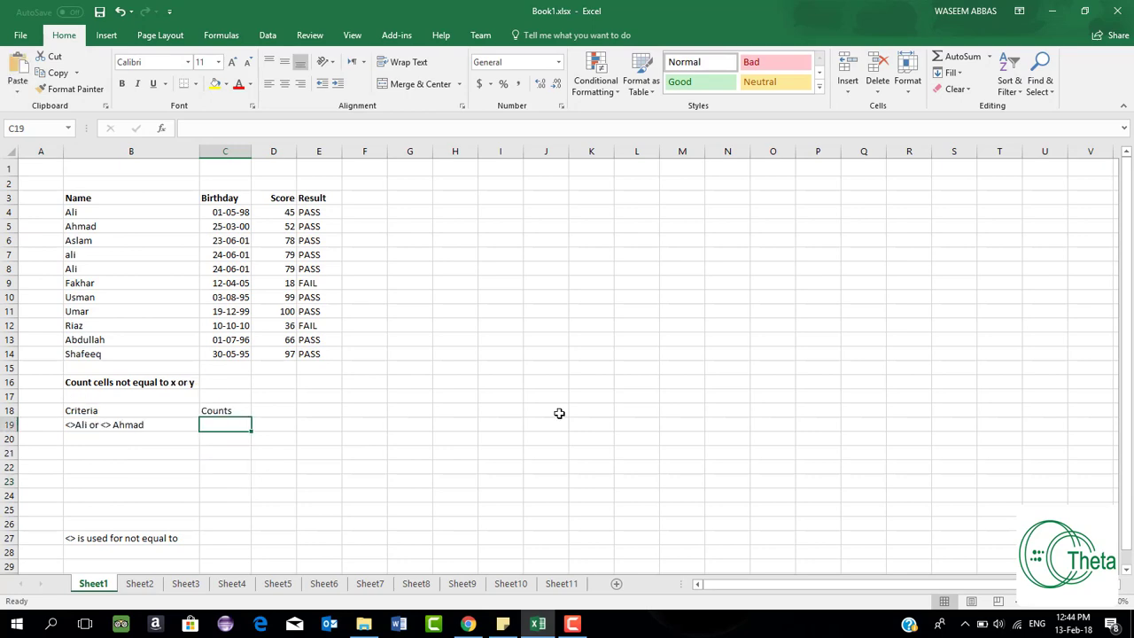
- Enter =COUNTIFS(B4:B14,"<>Ali",B4:B14,"<>Ahmad") in C19, giving 7
text(=co)
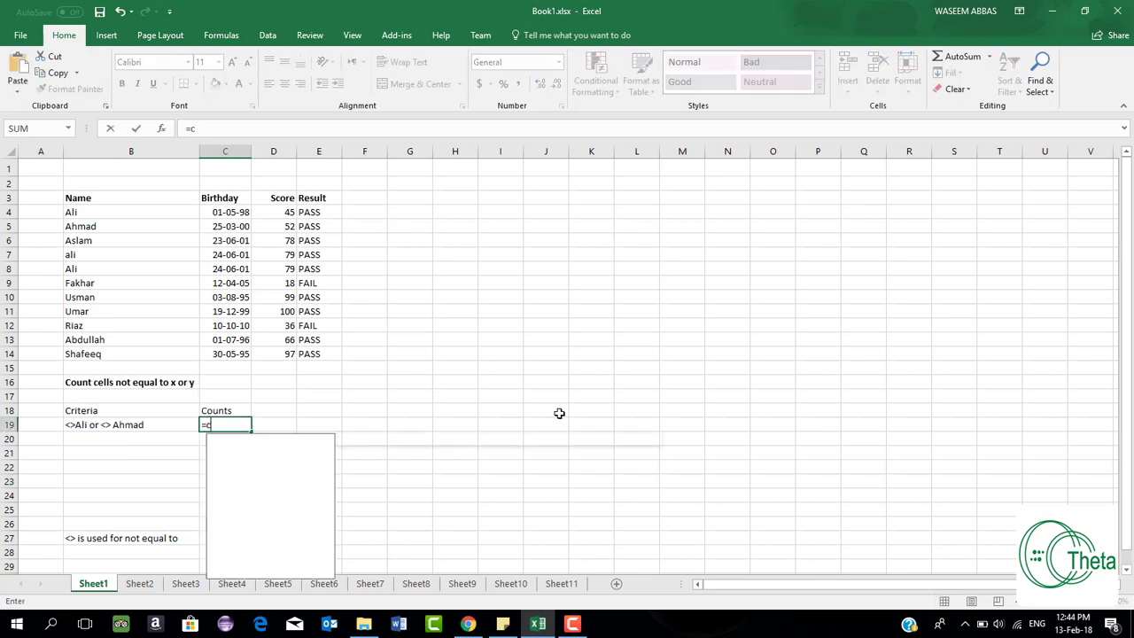
text(untif)
double_click(253, 449)
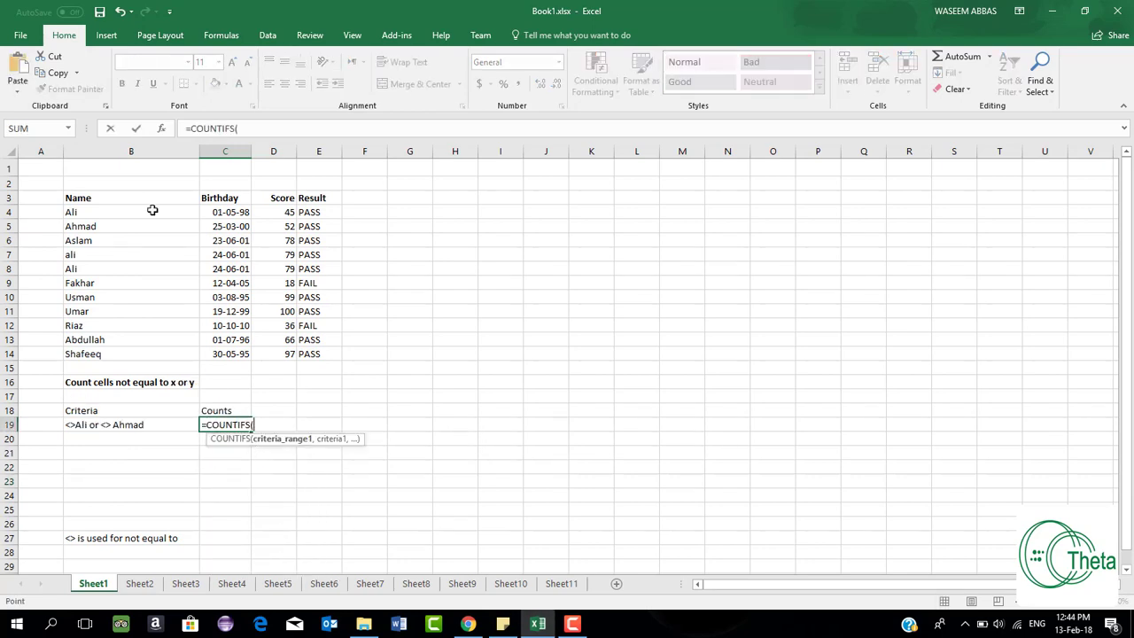
drag(152, 210, 165, 349)
text(,"<>Ali)
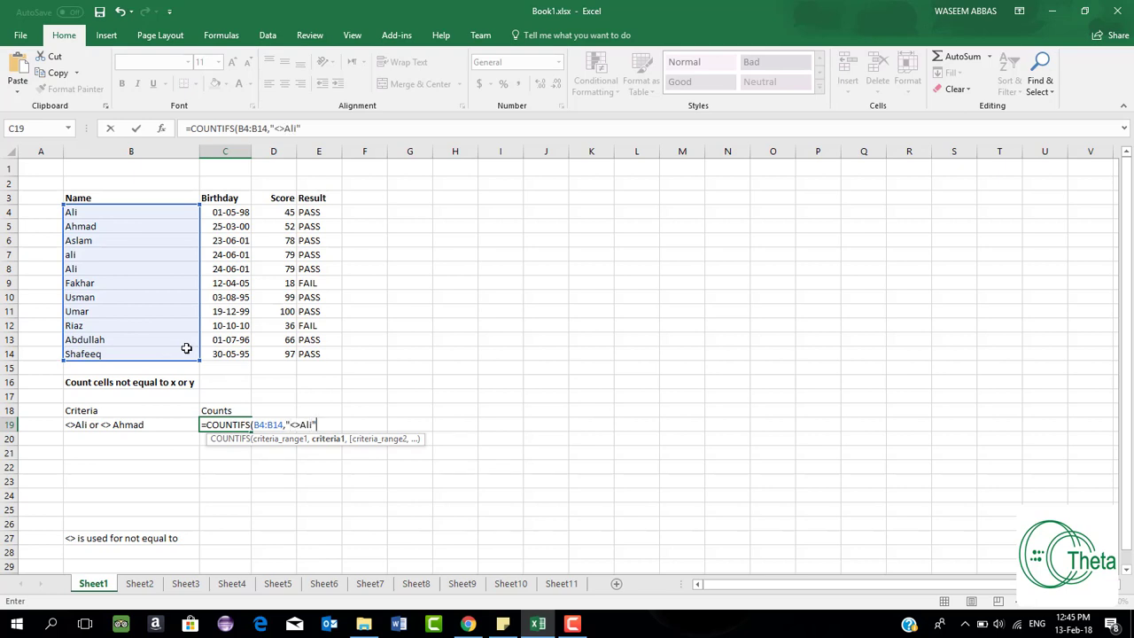
text(,)
drag(157, 213, 164, 355)
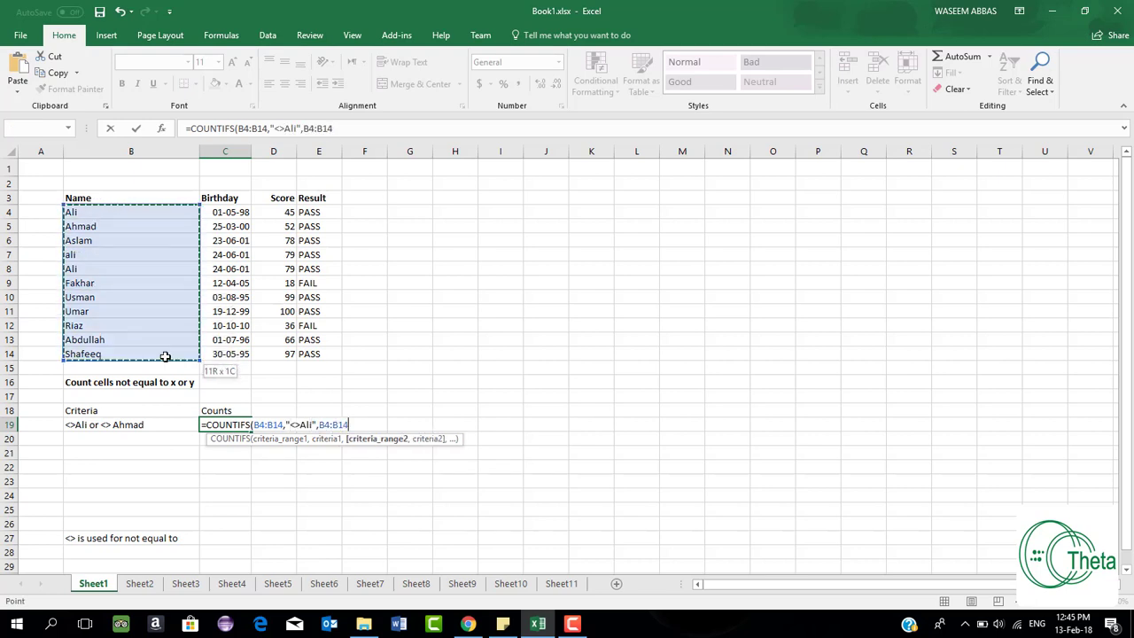
text(,"<>Ahm)
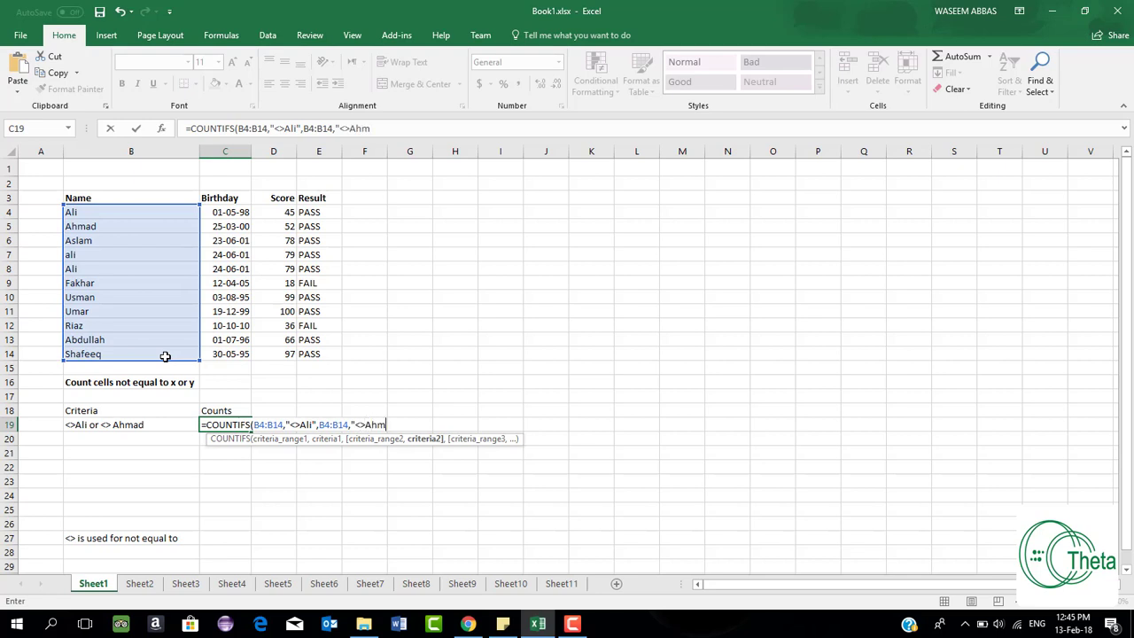
text("))
key(Return)
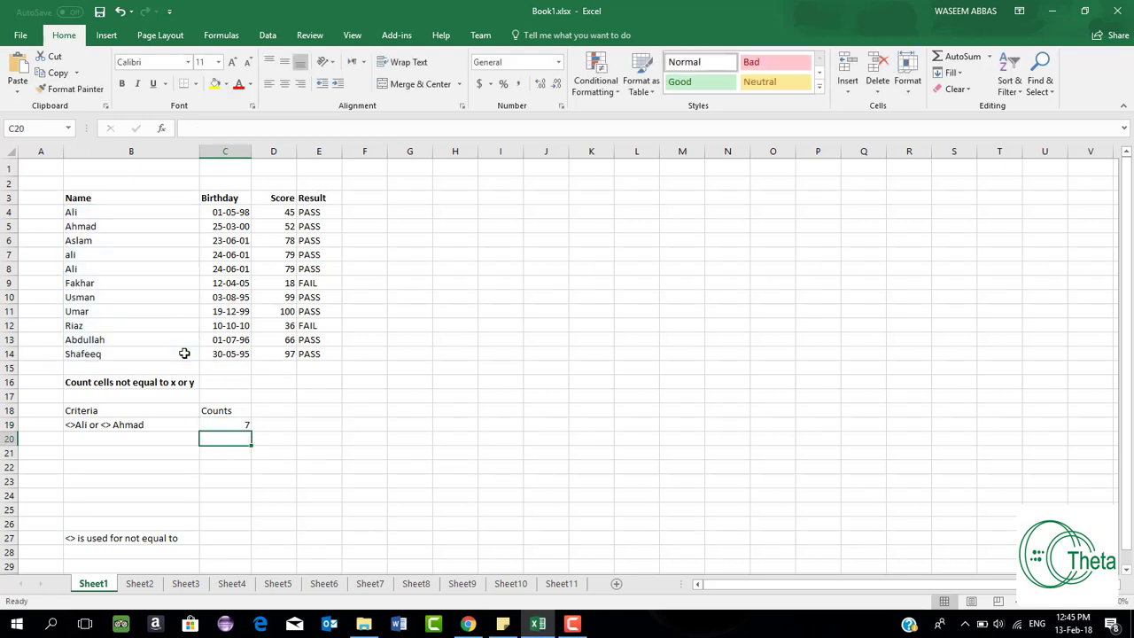
- Enter =COUNTA(B4:B14) in C18 to count all 11 records
text(=)
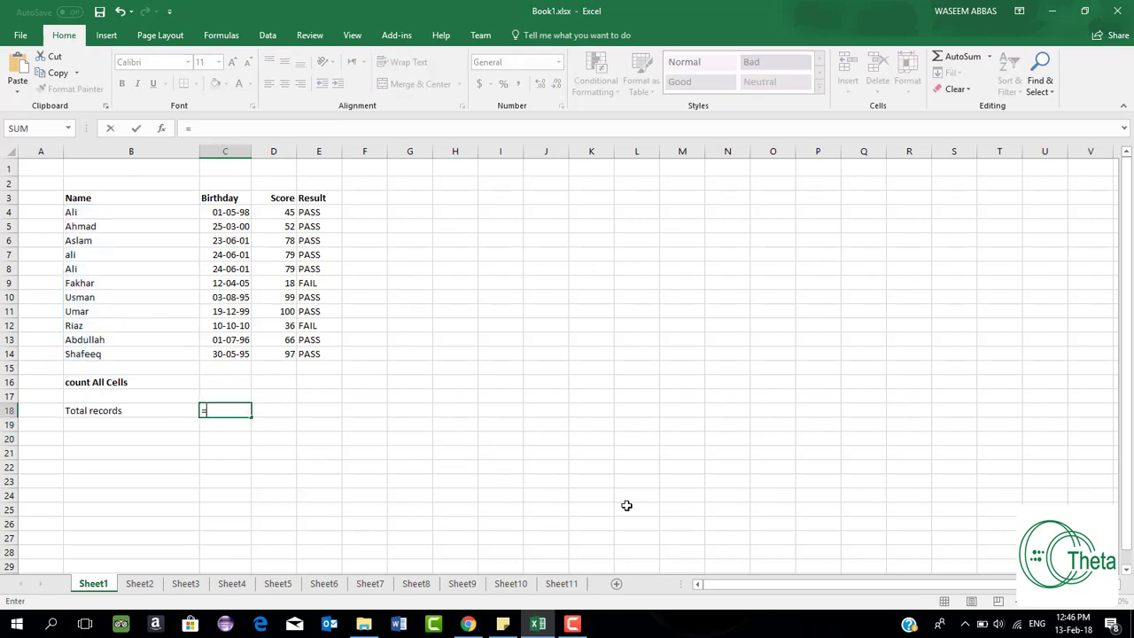
text(counta)
key(Tab)
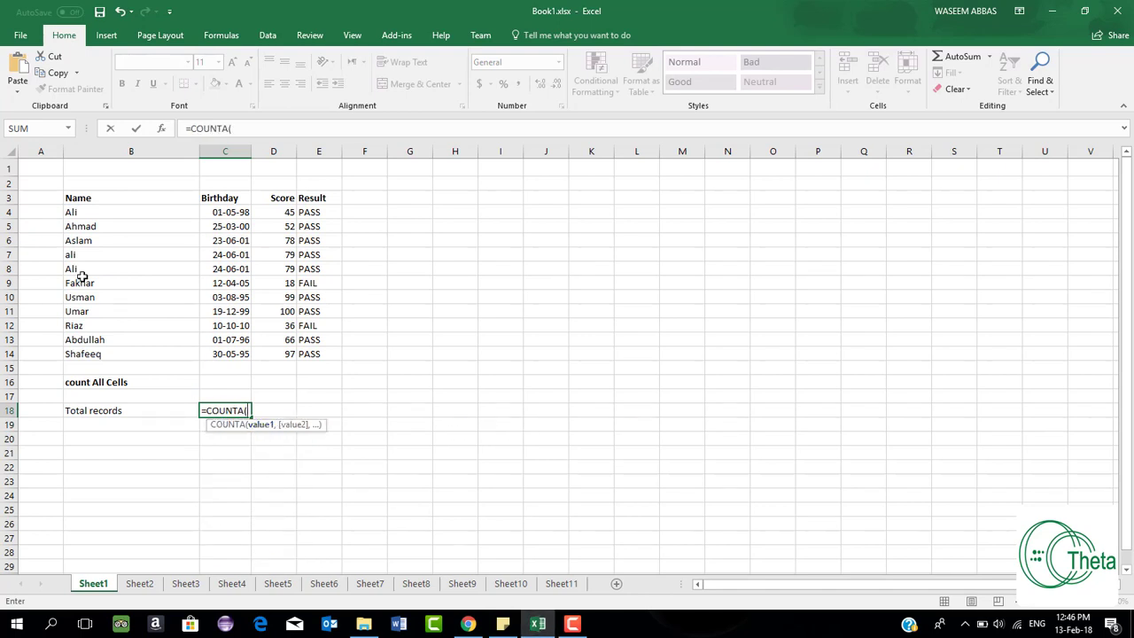
drag(88, 213, 139, 354)
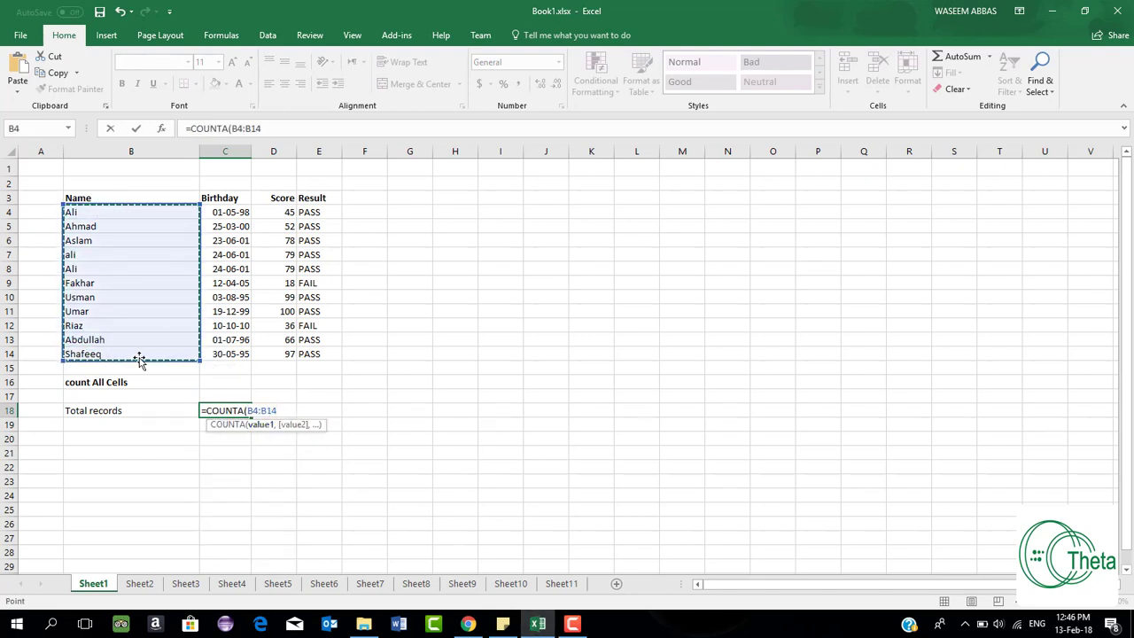
key(Return)
click(229, 411)
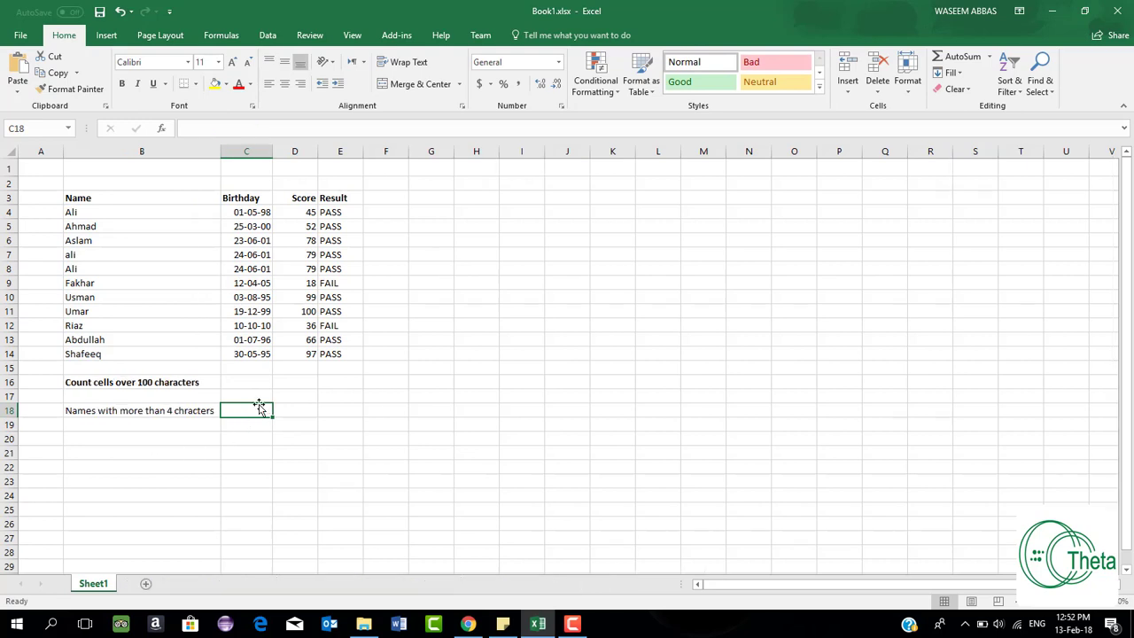
- Enter a SUMPRODUCT(N(LEN(B4:B14)...)) formula counting names over 4 characters, accepting the parenthesis fix
text(=sump)
key(Tab)
text(n)
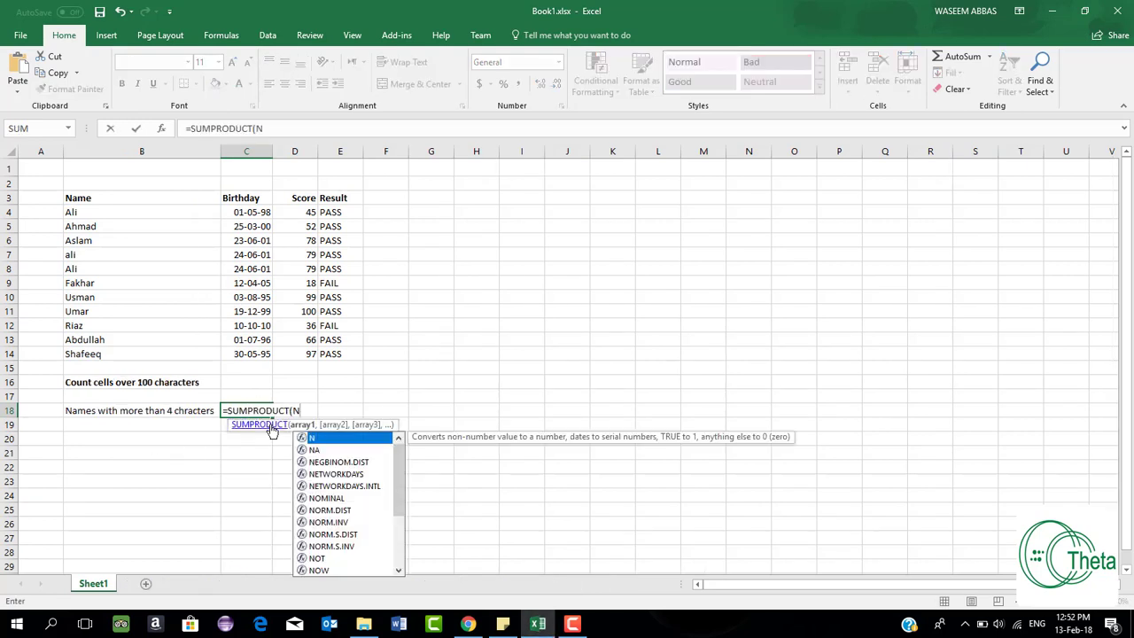
key(Tab)
text(Len)
key(Tab)
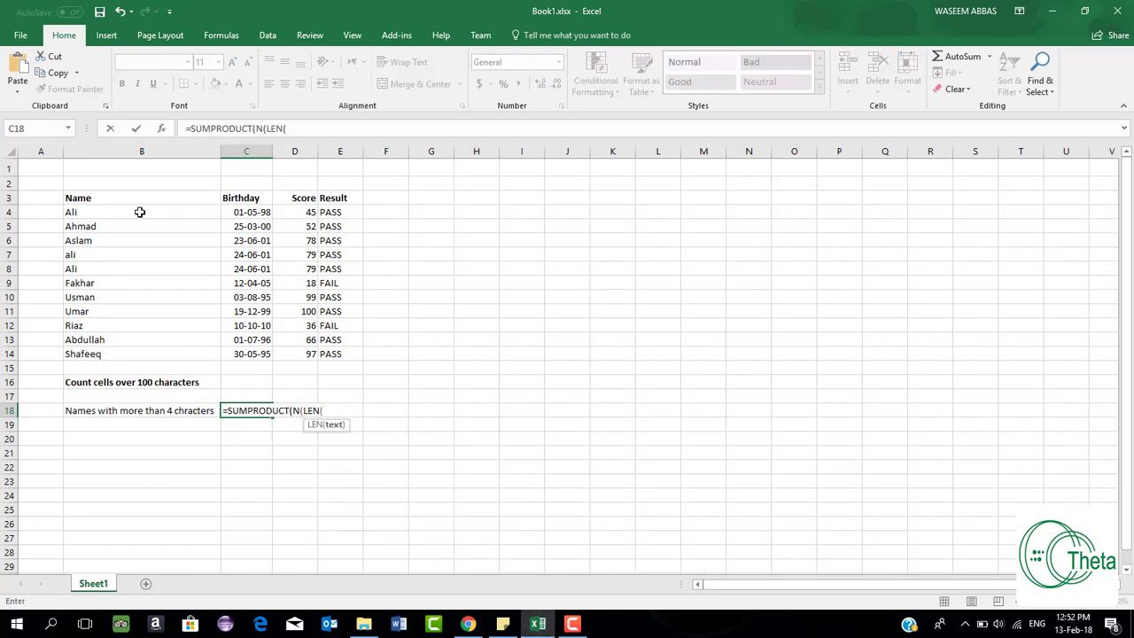
drag(139, 213, 153, 352)
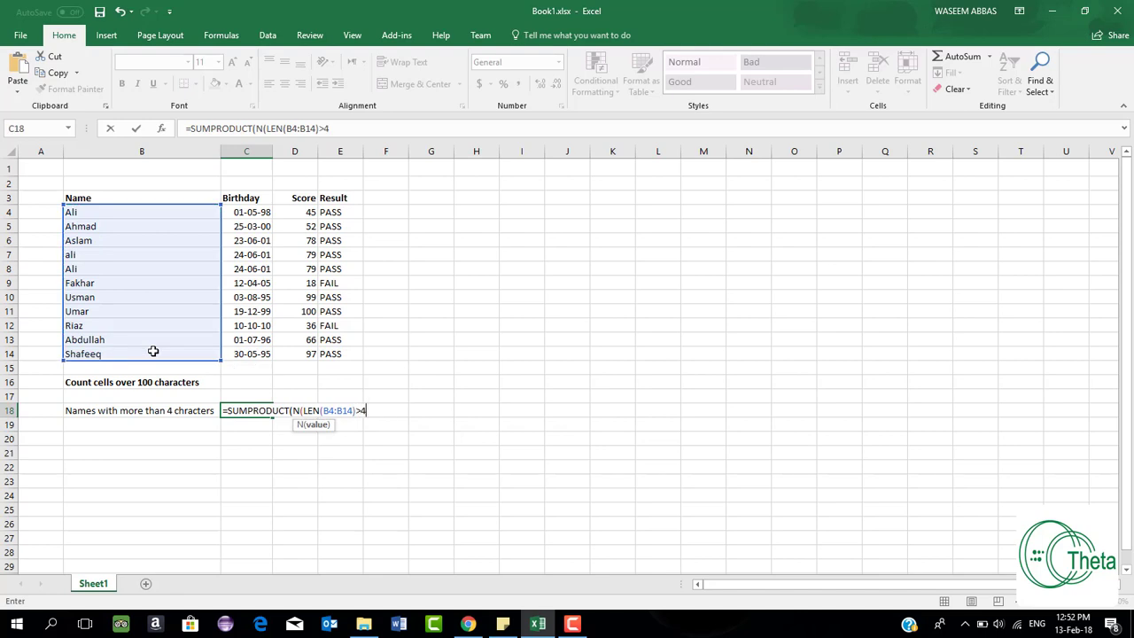
key(Return)
click(554, 365)
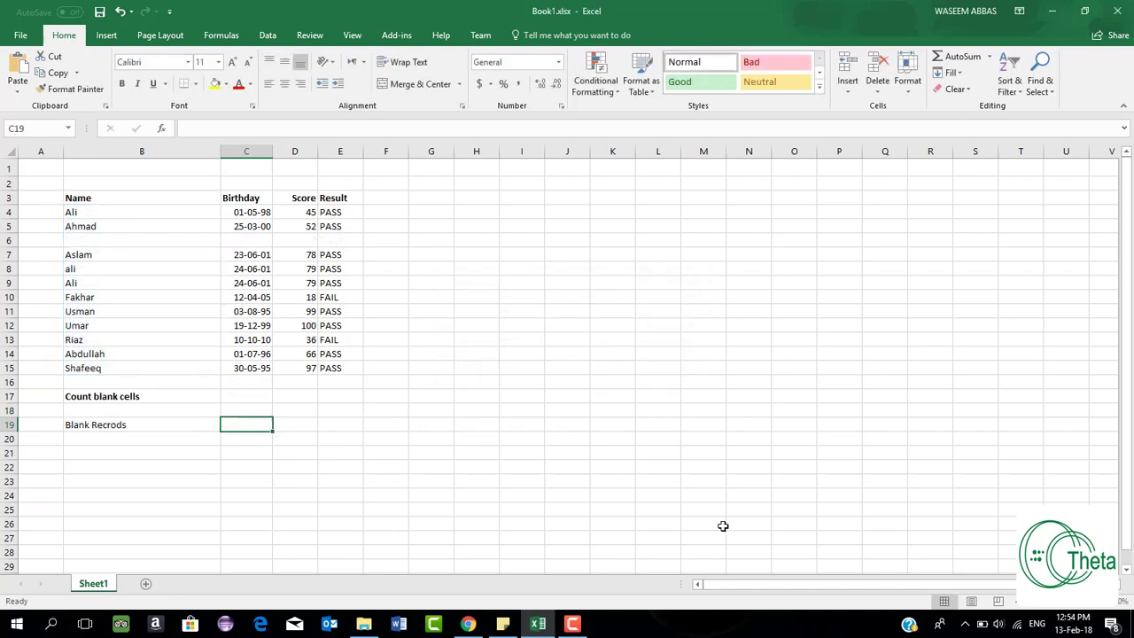
- Enter =COUNTBLANK(B4:B15) for 1 blank name, then =COUNTA(B4:B15) for non-blank names
text(=cou)
double_click(269, 465)
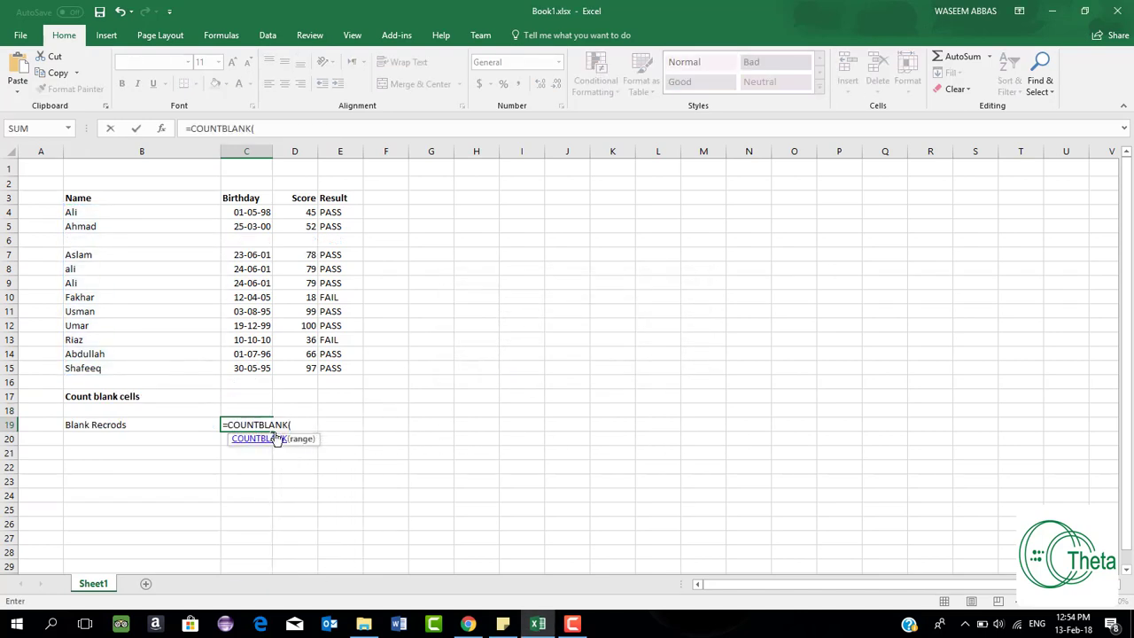
drag(89, 212, 88, 367)
key(Return)
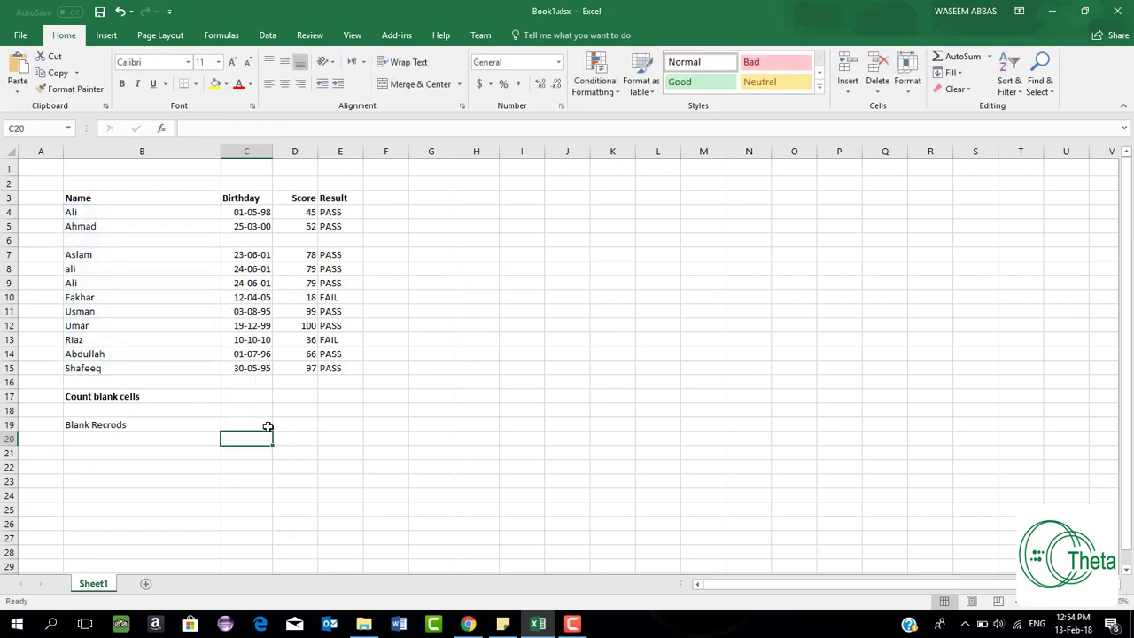
text(=cou)
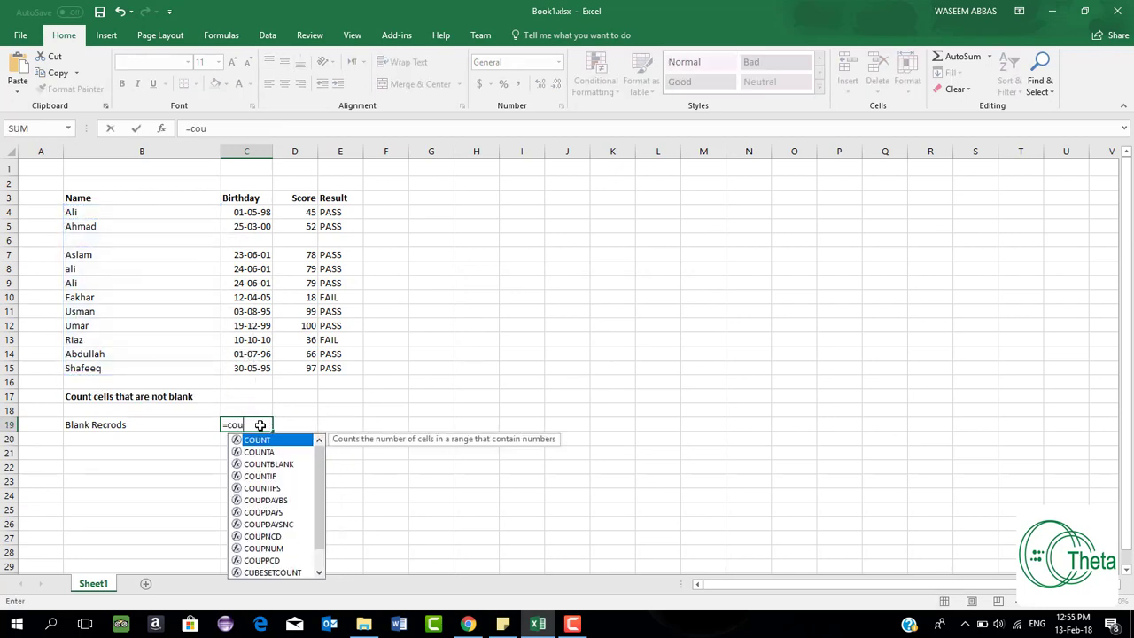
text(ntA)
double_click(269, 441)
drag(135, 211, 141, 368)
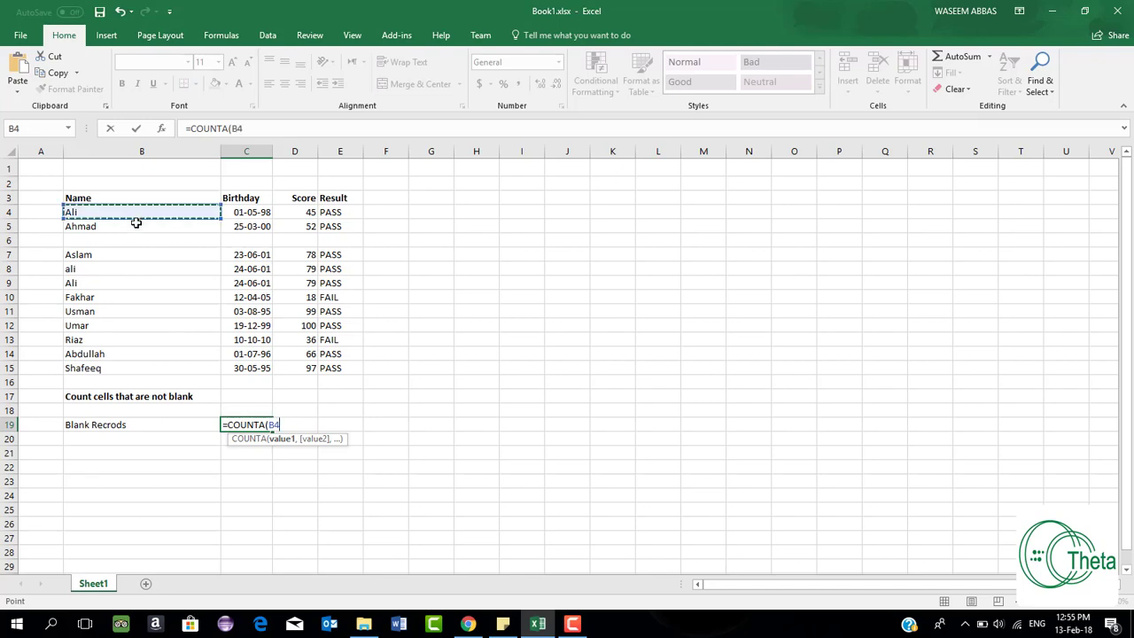
key(Return)
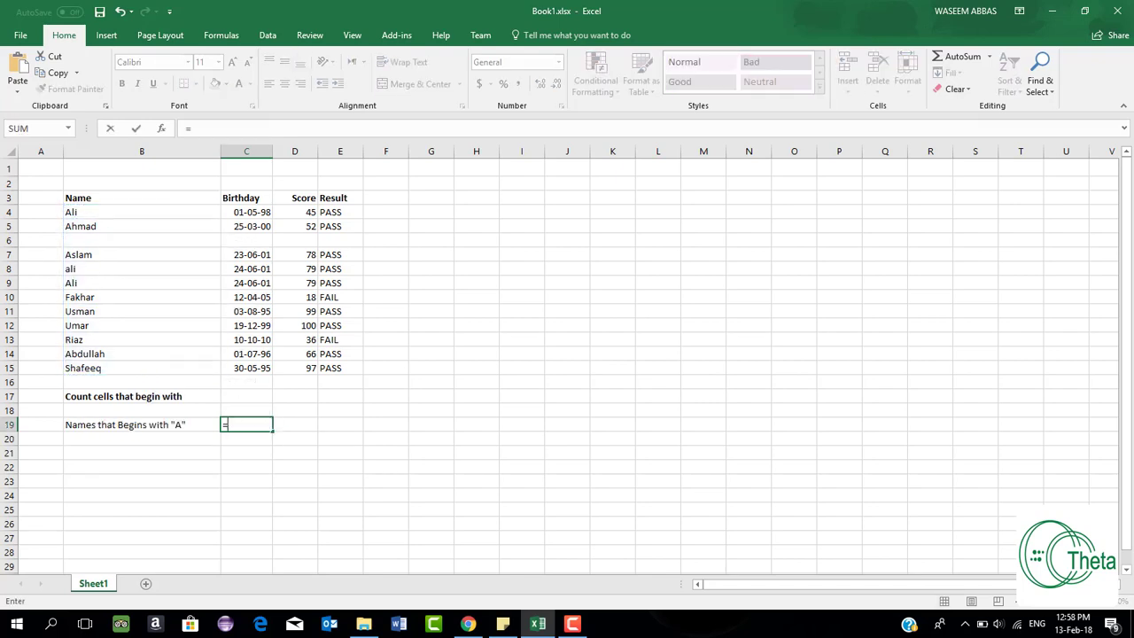
- Enter =COUNTIF(B4:B15,"A") in C19, giving 6 names beginning with A
text(=countif)
double_click(284, 441)
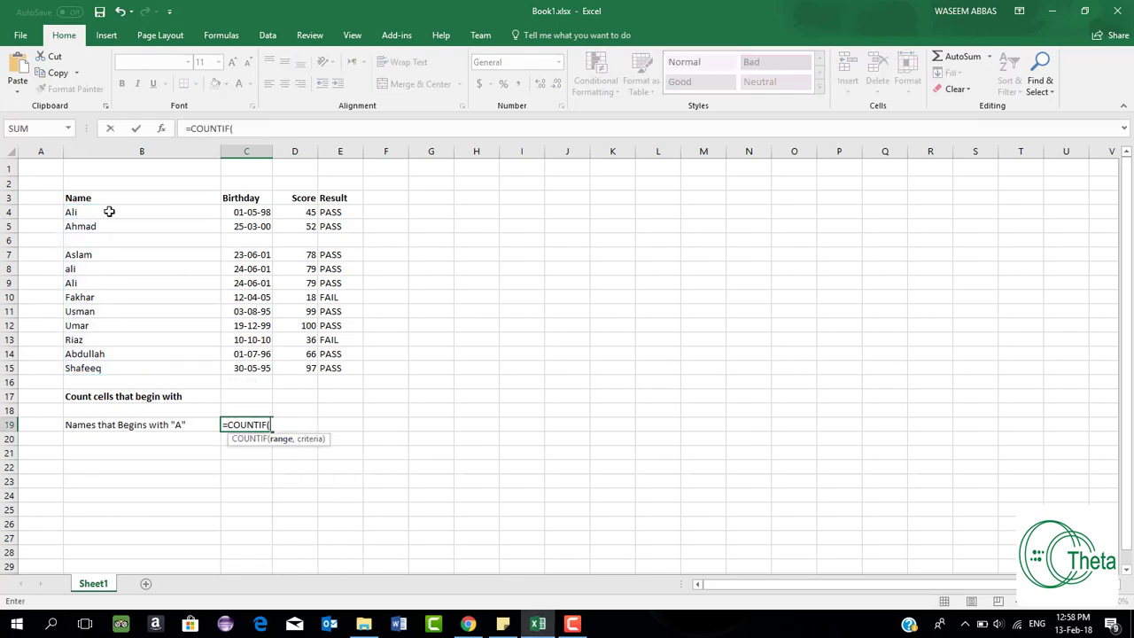
drag(109, 213, 122, 371)
text(,"A*)
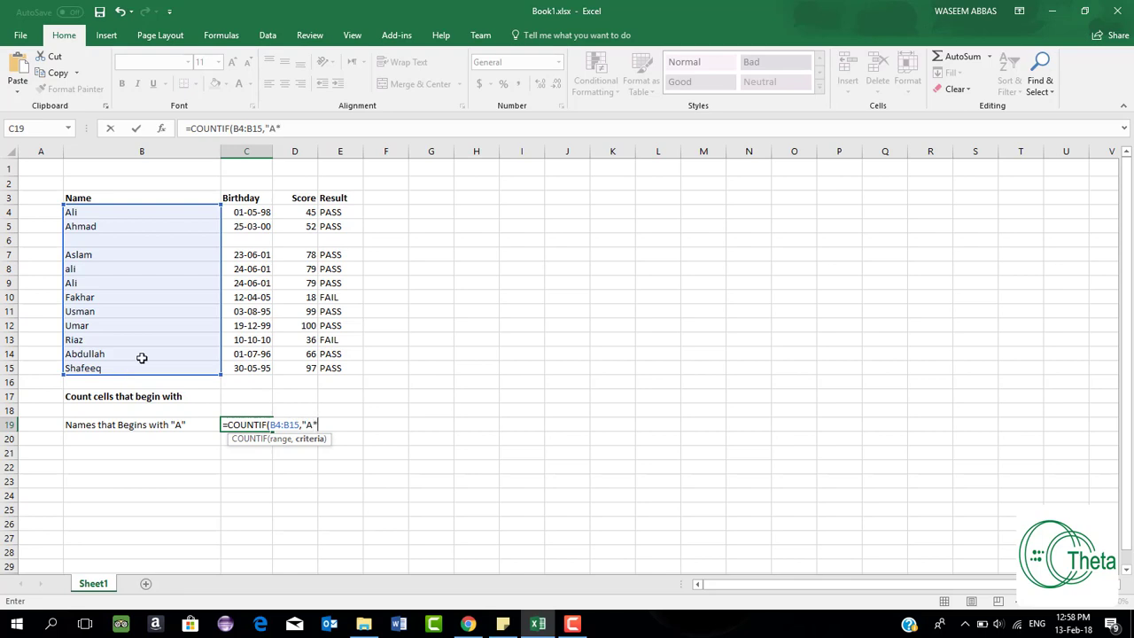
text())
key(Return)
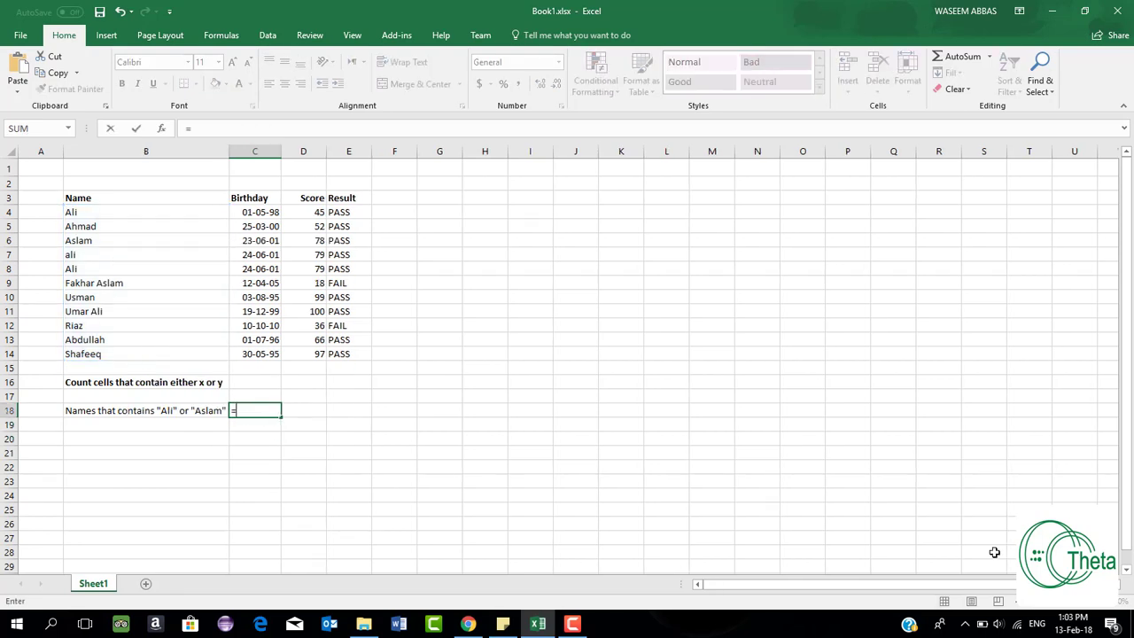
- Start a SUMPRODUCT formula in C18 testing ISNUMBER(FIND(B4,B4:B14)) for names containing 'Ali'
text(sump)
double_click(287, 424)
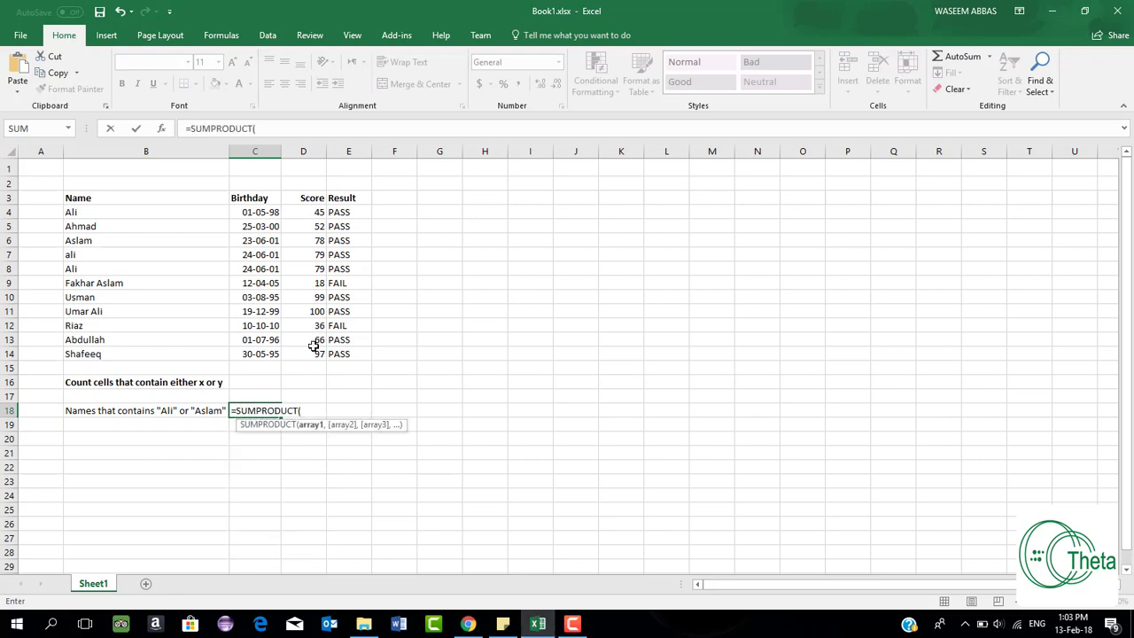
text(--(isnu)
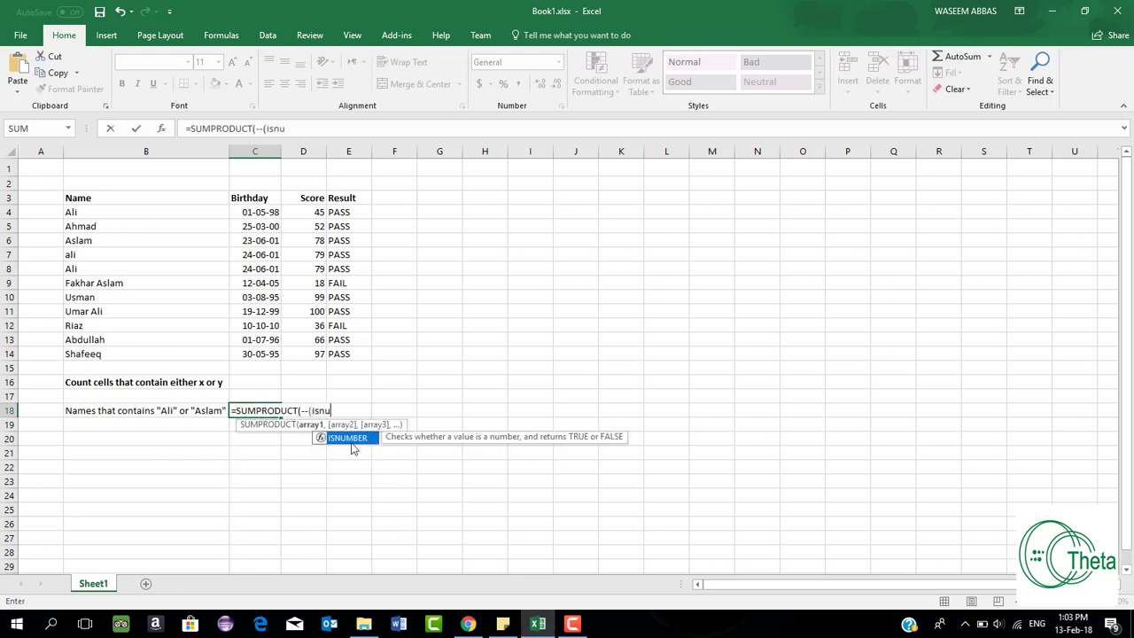
double_click(356, 438)
text(find)
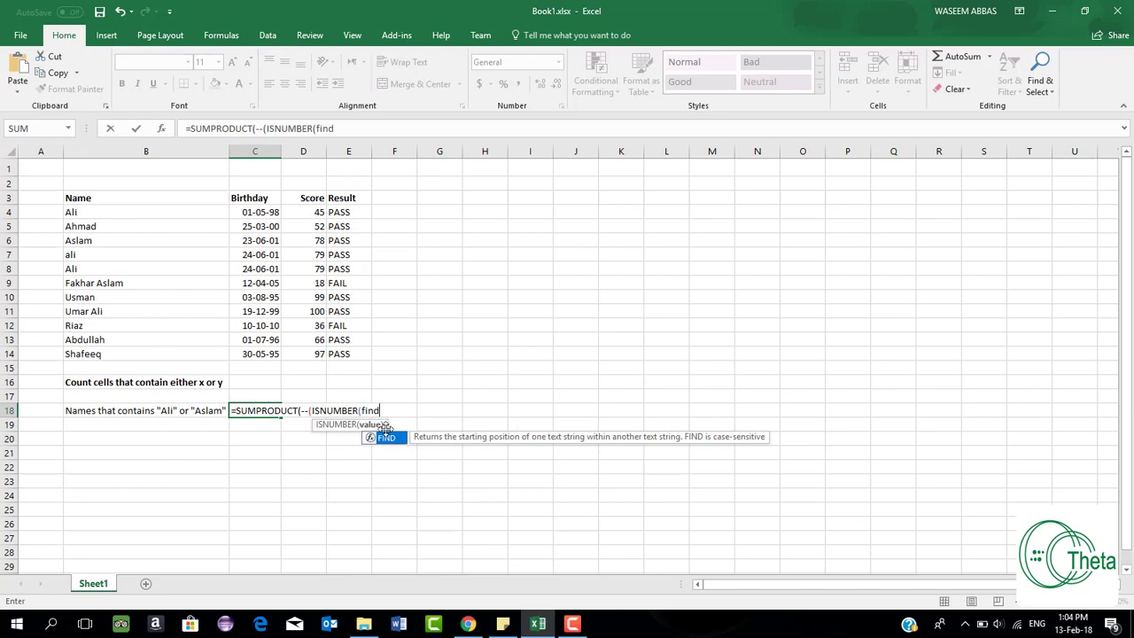
double_click(386, 439)
click(129, 214)
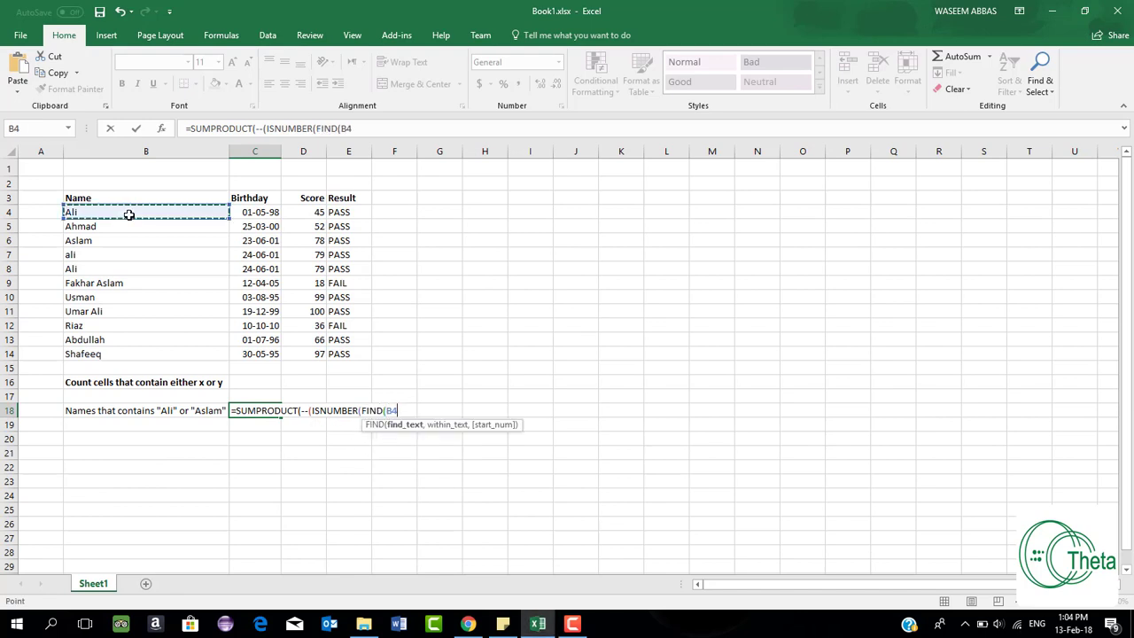
text(,)
drag(129, 214, 116, 354)
- Add a second ISNUMBER(FIND(B6,B4:B14)) test for 'Aslam' and commit, giving 5
text())+)
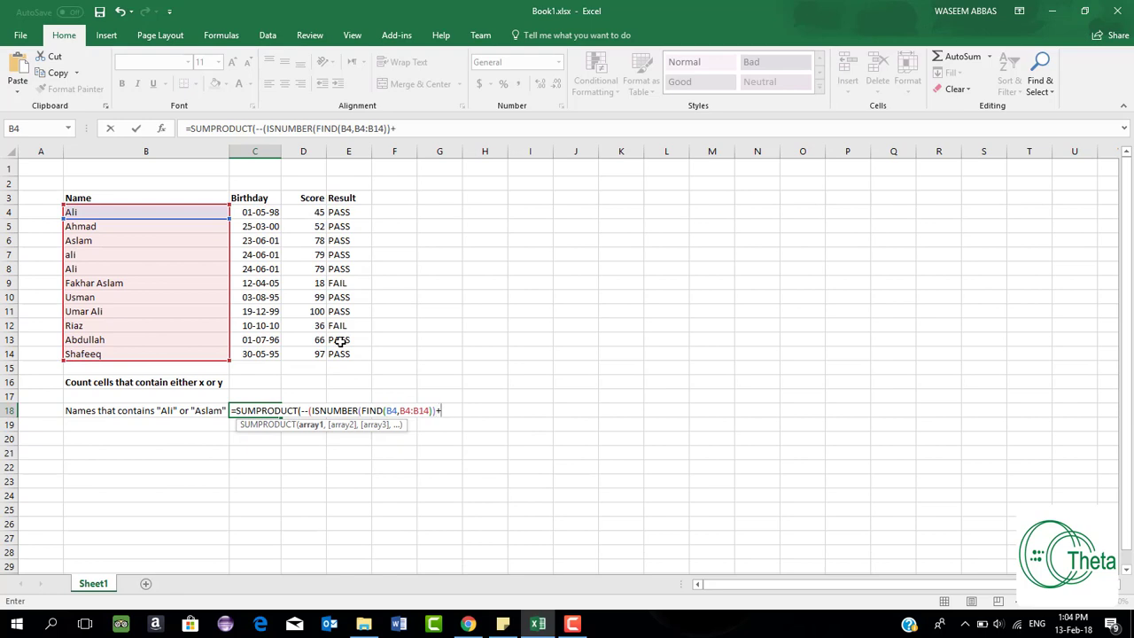
text(isnu)
key(Tab)
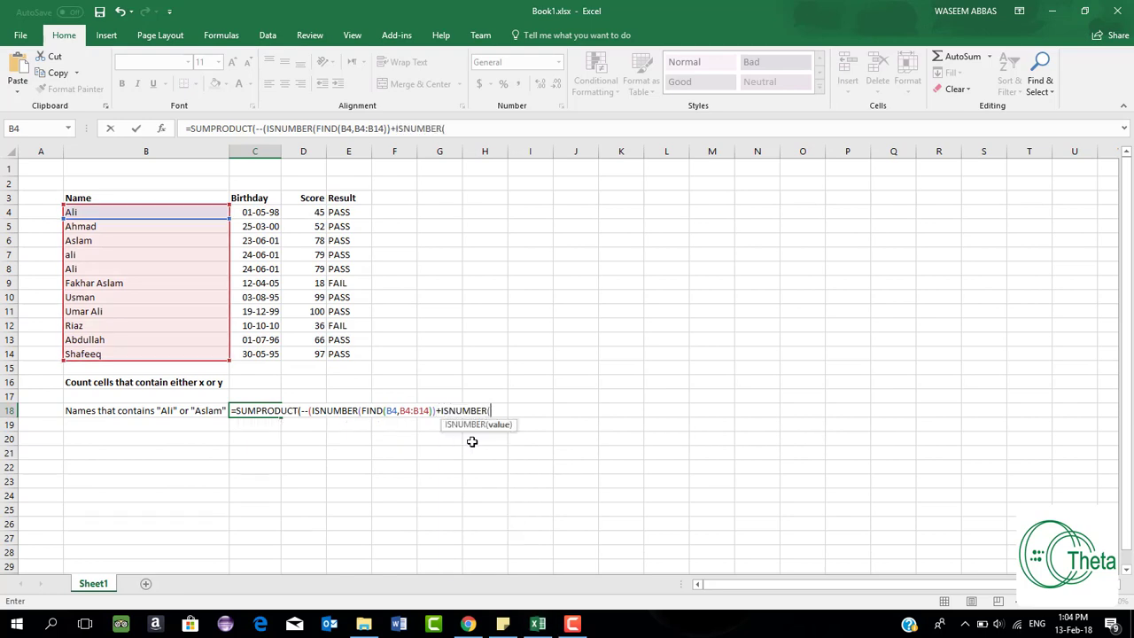
text(find)
key(Tab)
click(97, 241)
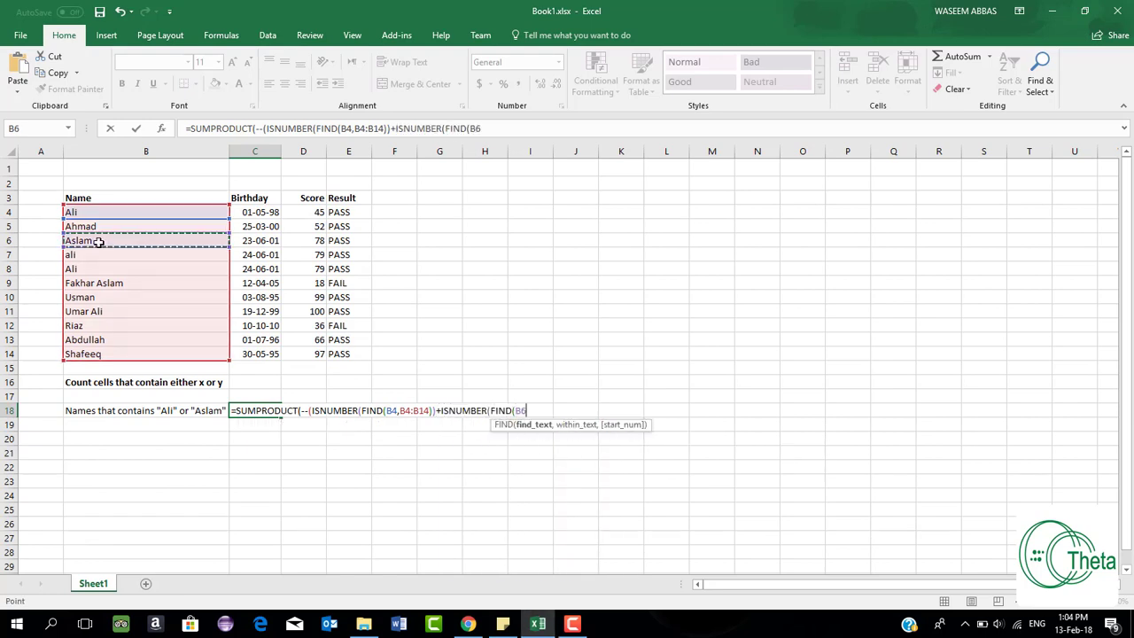
text(,)
drag(101, 216, 113, 355)
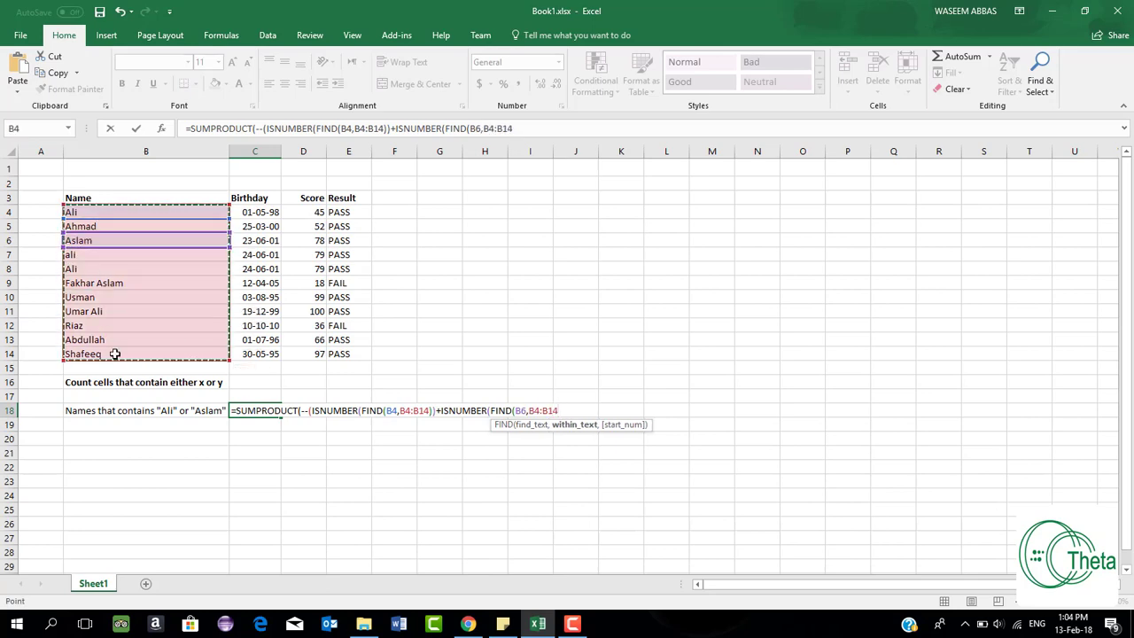
text()))
key(Return)
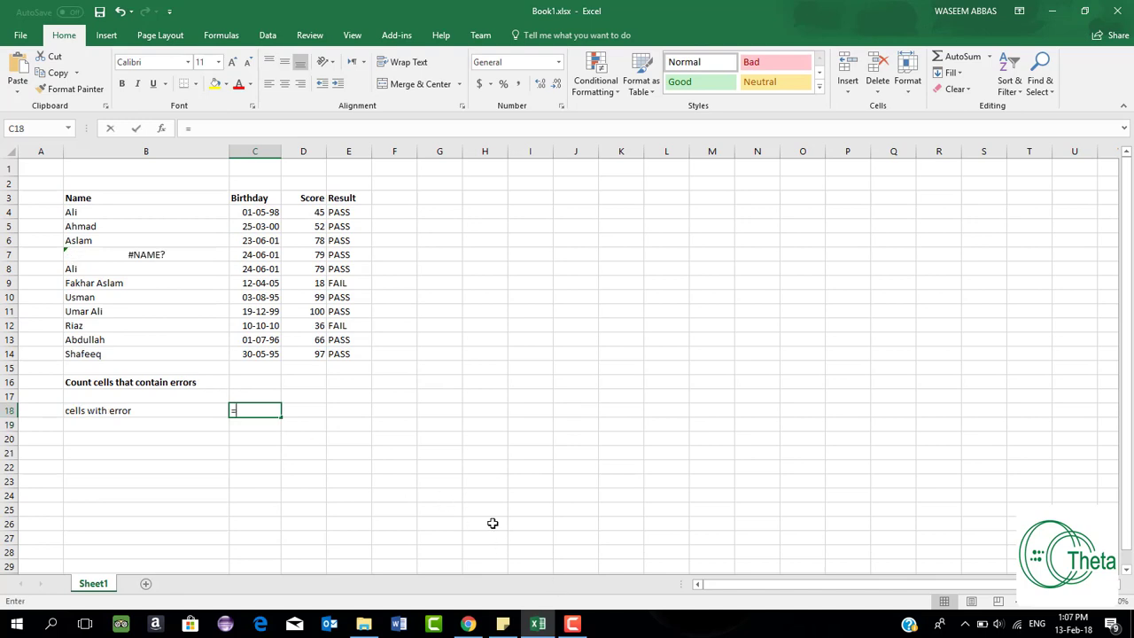
- Count error cells in B4:B14 with =SUMPRODUCT(--ISERR(B4:B14)), returning 1
text(su)
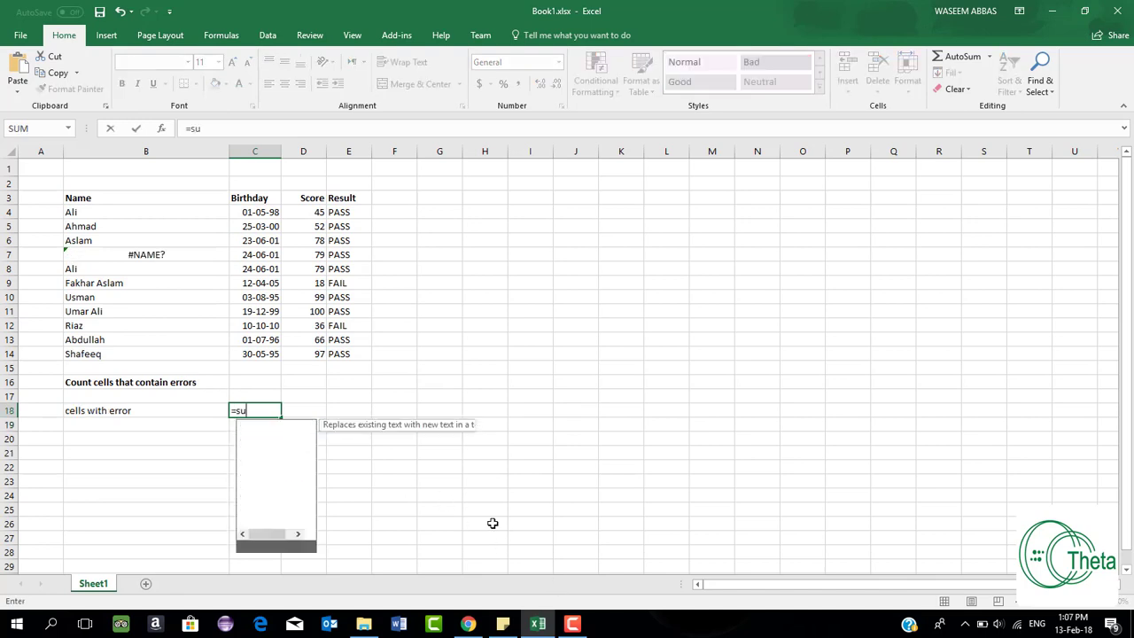
text(mp)
double_click(267, 426)
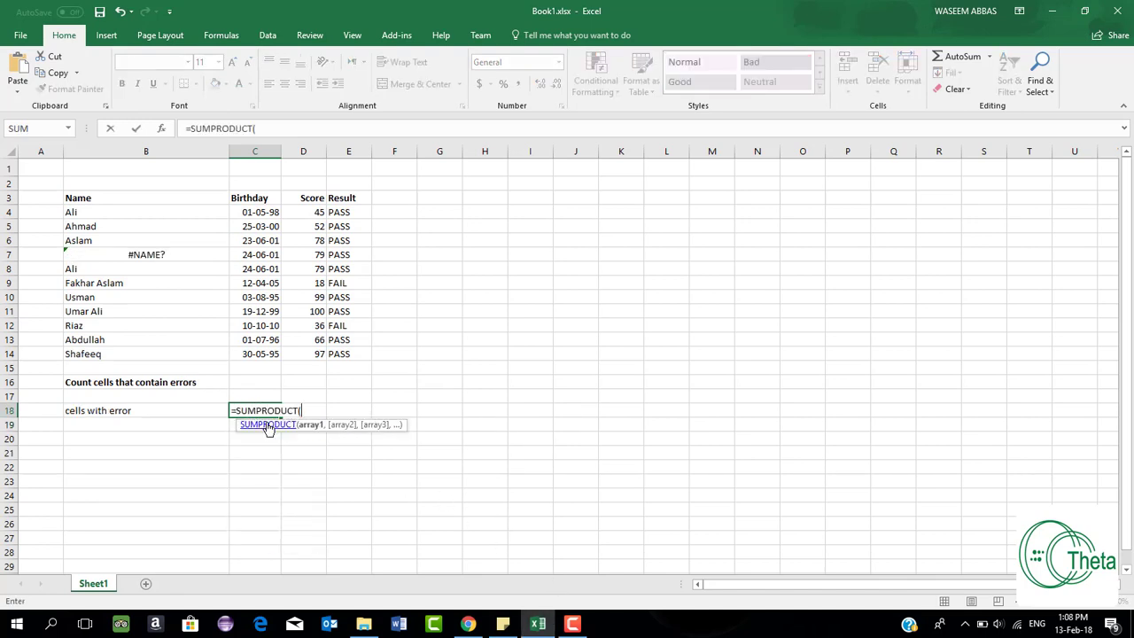
text(--is)
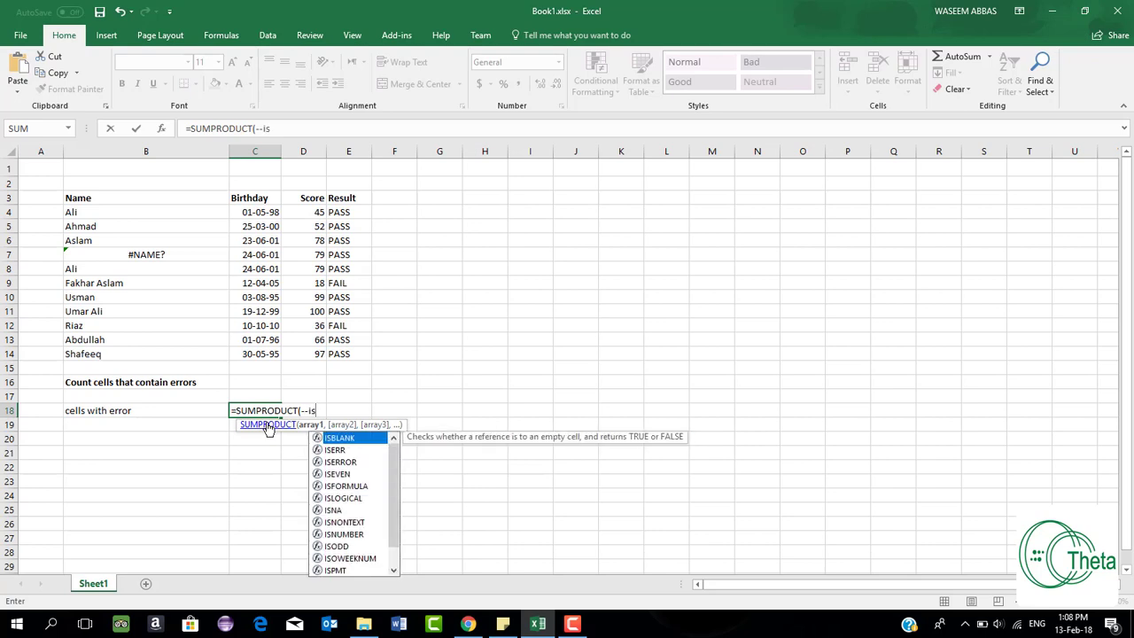
text(e)
drag(133, 212, 155, 353)
key(Return)
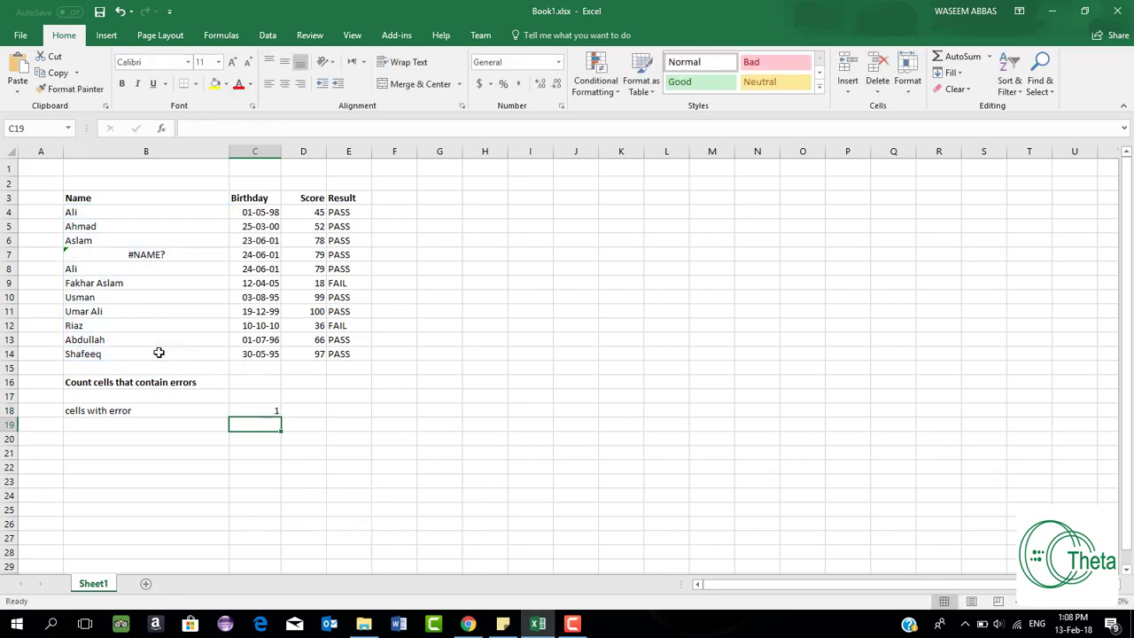
- Count five-character names with =COUNTIF(B4:B14,"?????"), returning 4
text(=countif)
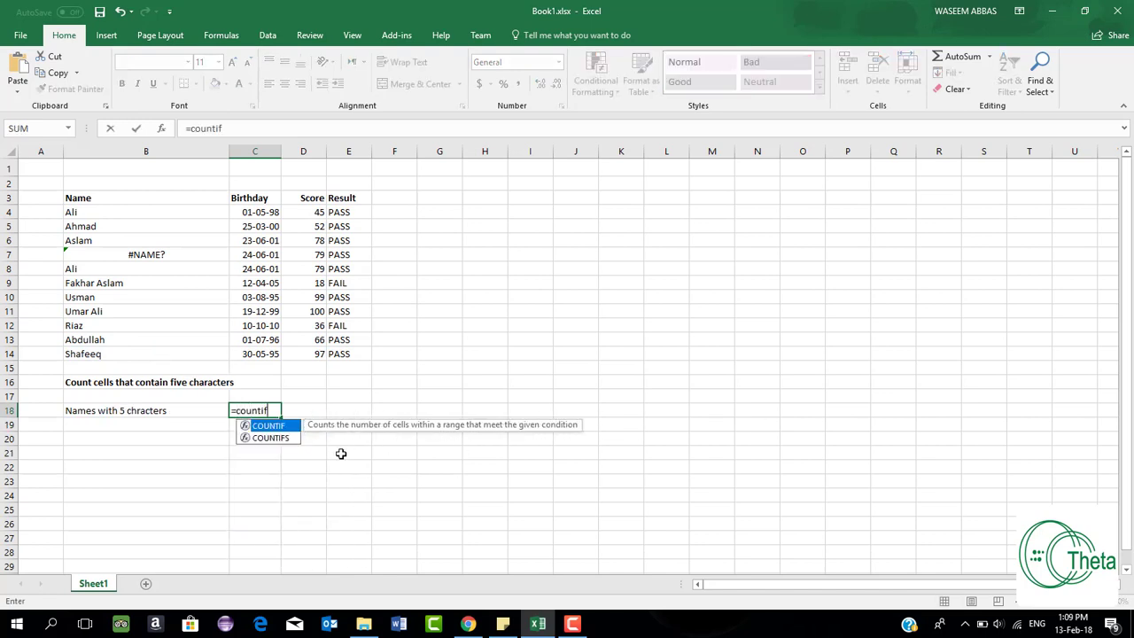
double_click(269, 425)
drag(137, 212, 168, 354)
text(,)
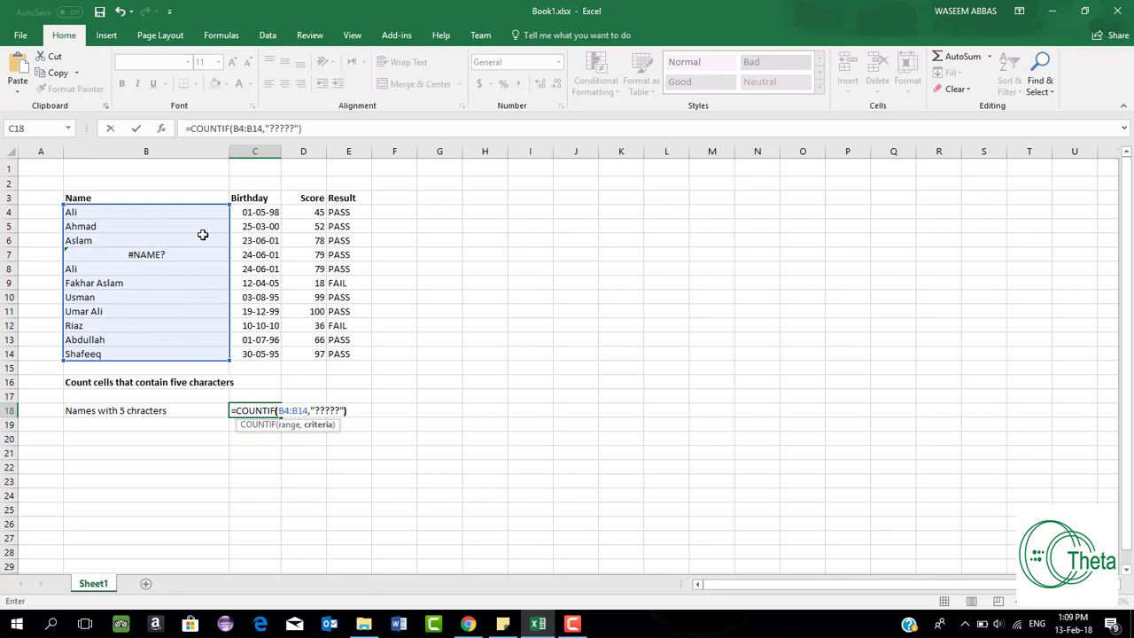
key(Return)
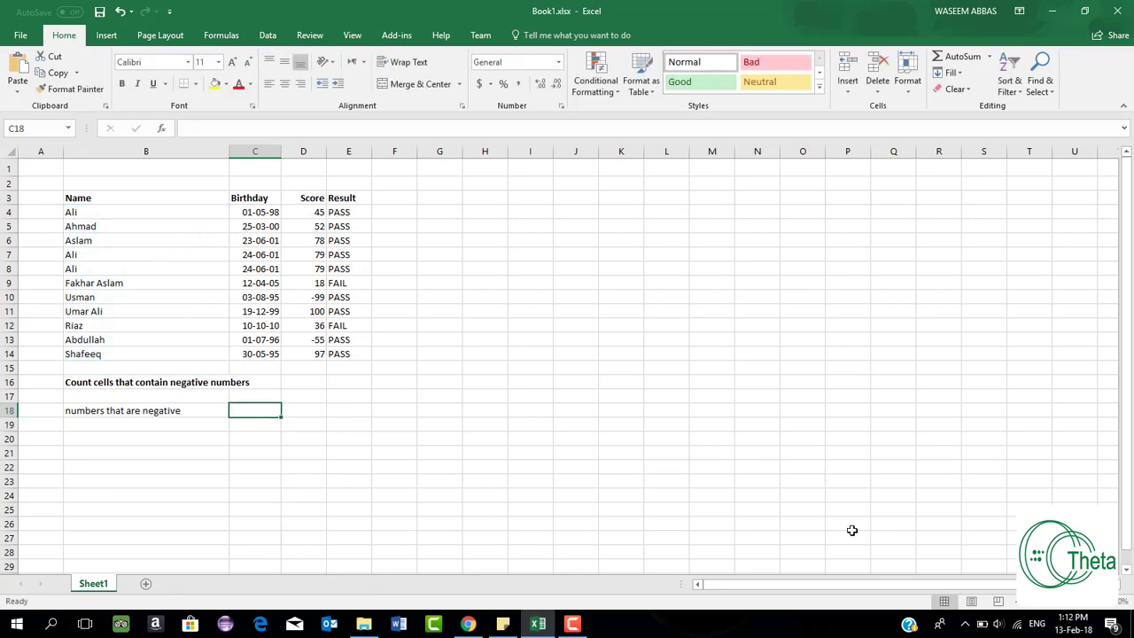
- Count negative scores with =COUNTIF(D4:D14,"<0"), returning 2
text(=coun)
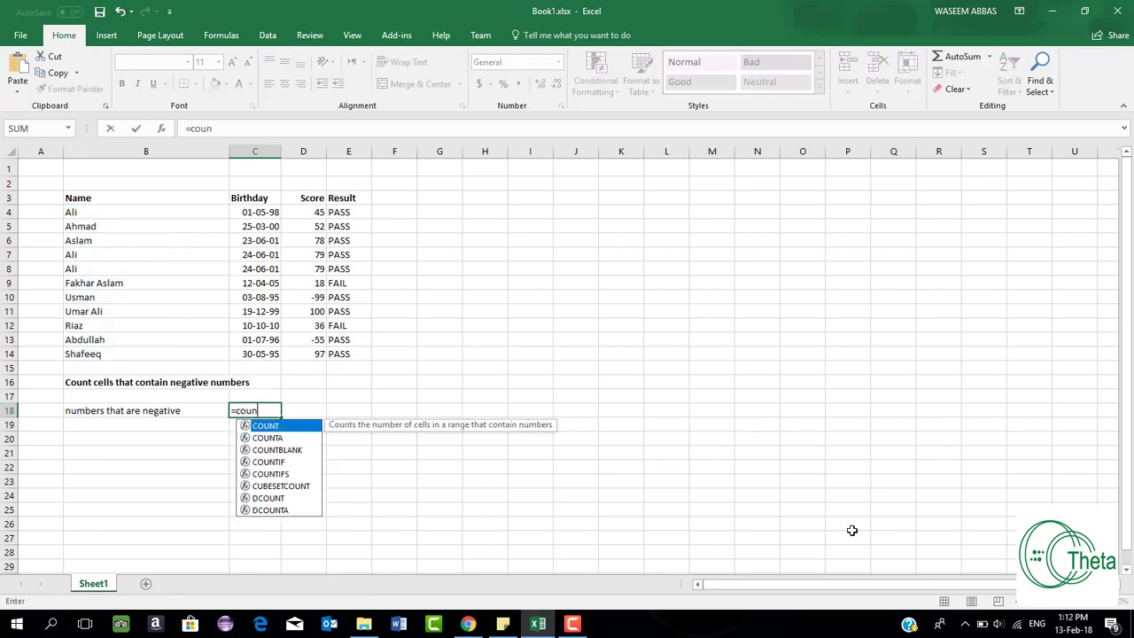
text(tif)
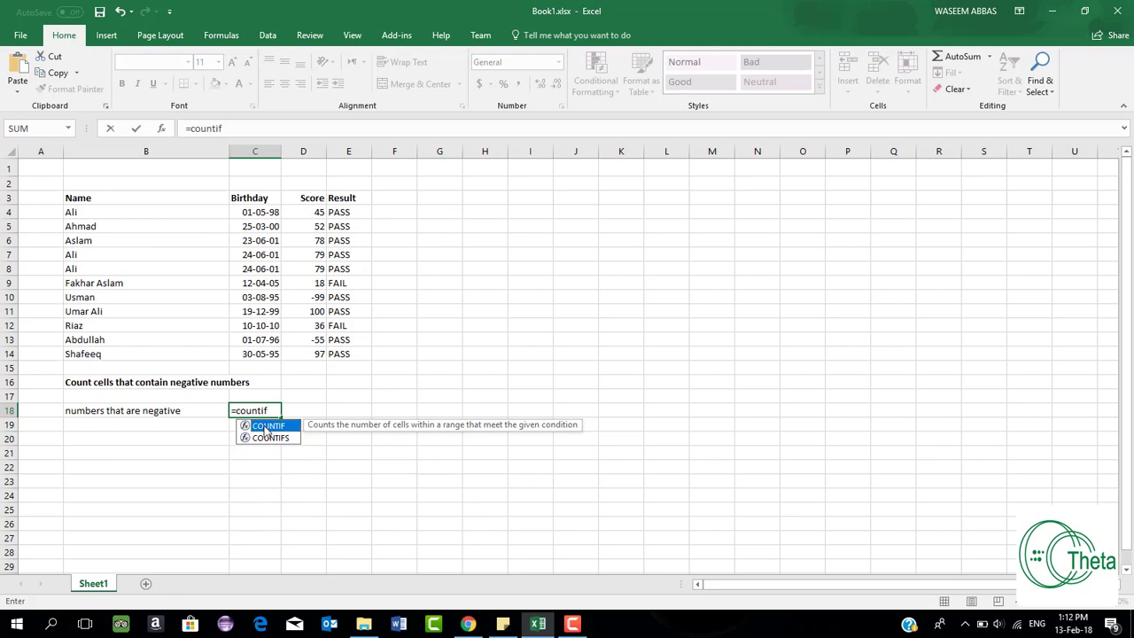
double_click(265, 429)
drag(318, 209, 318, 357)
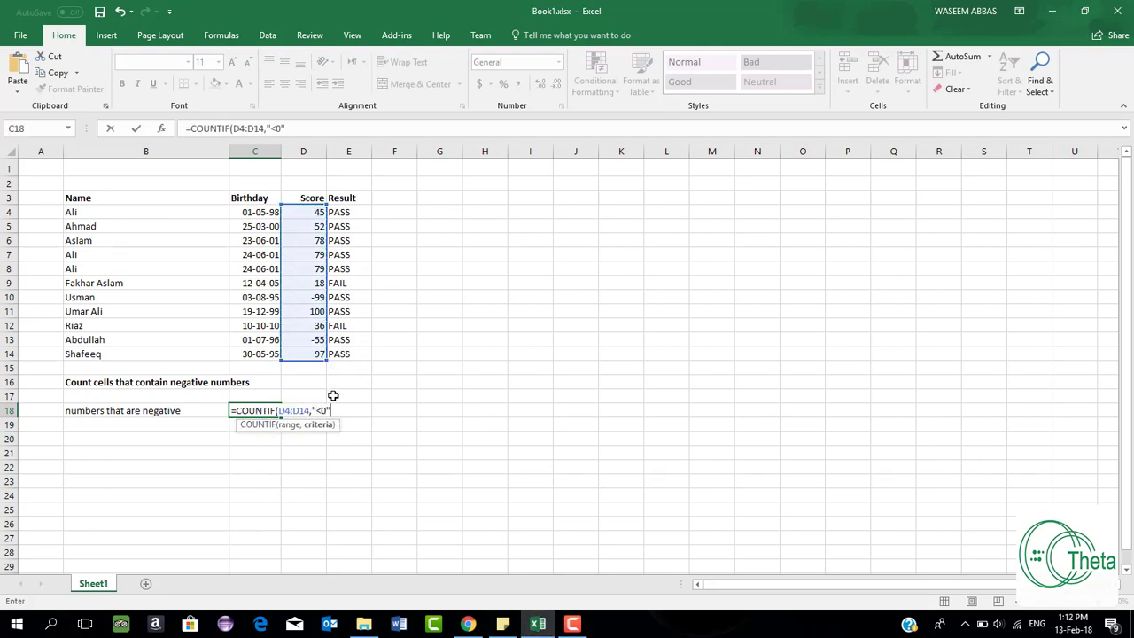
key(Return)
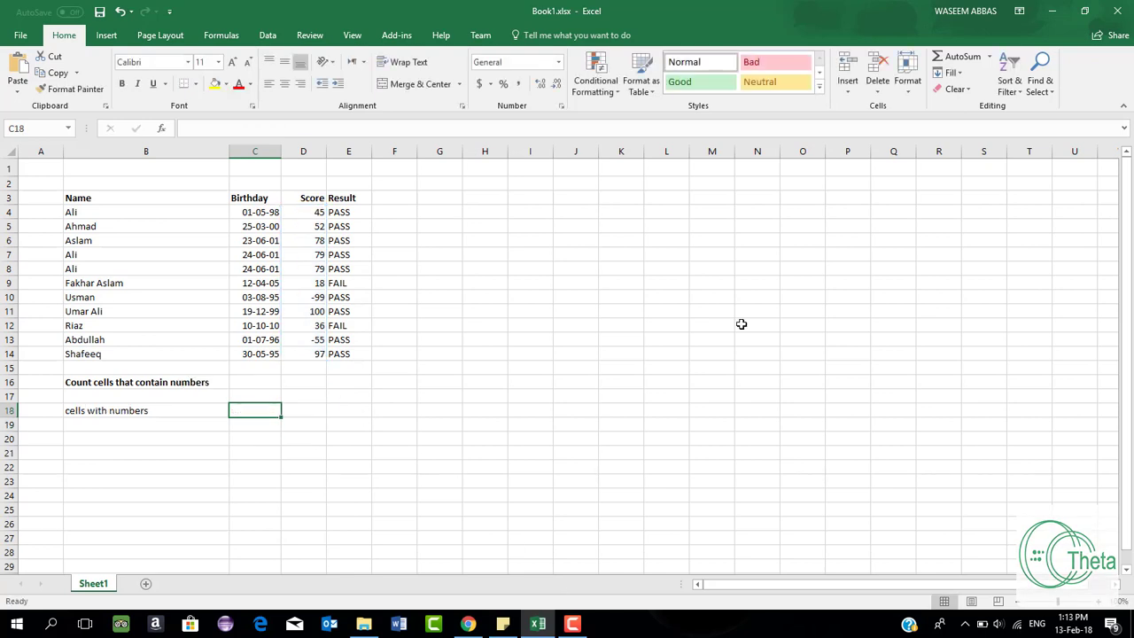
- Enter =COUNT(B4:E14) in C18, returning 22 numeric cells in the table
text(=count)
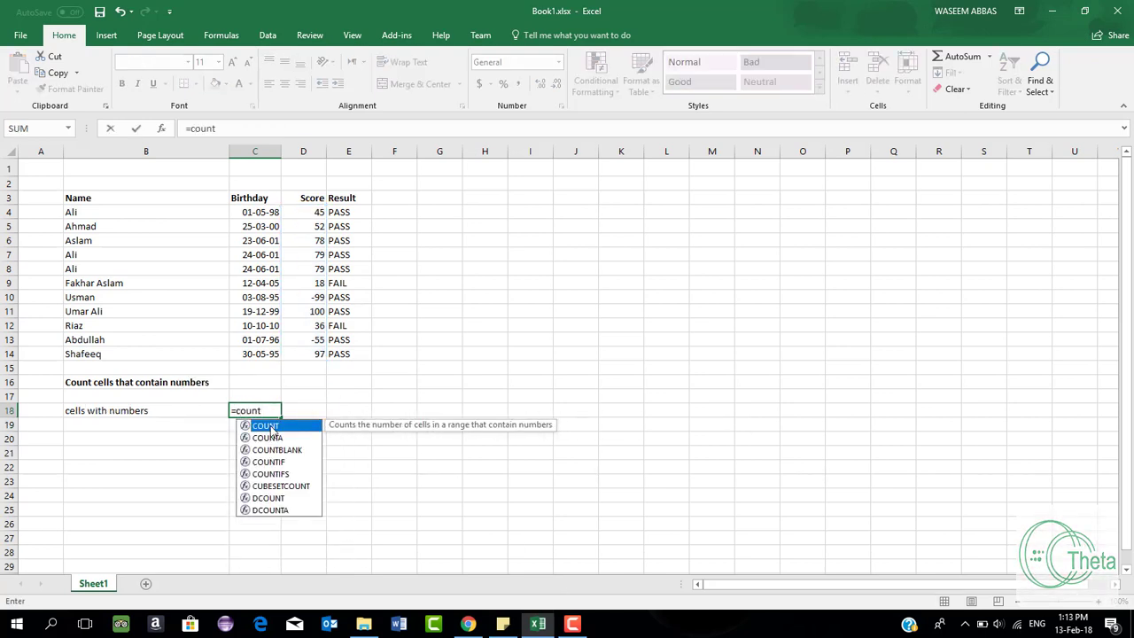
double_click(272, 429)
drag(67, 211, 337, 355)
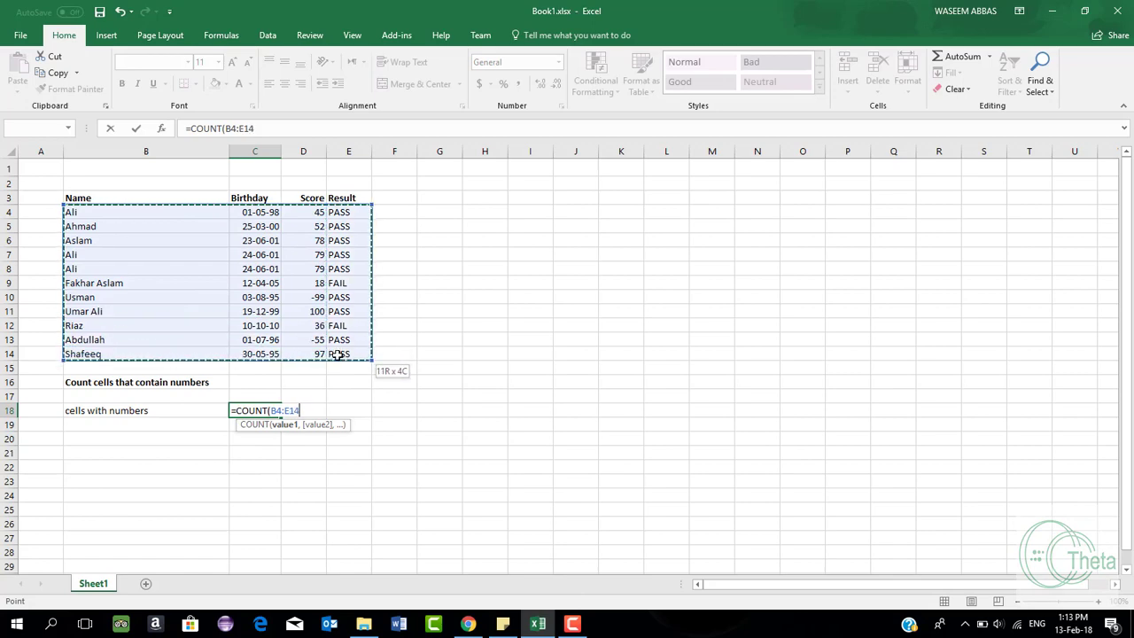
key(Return)
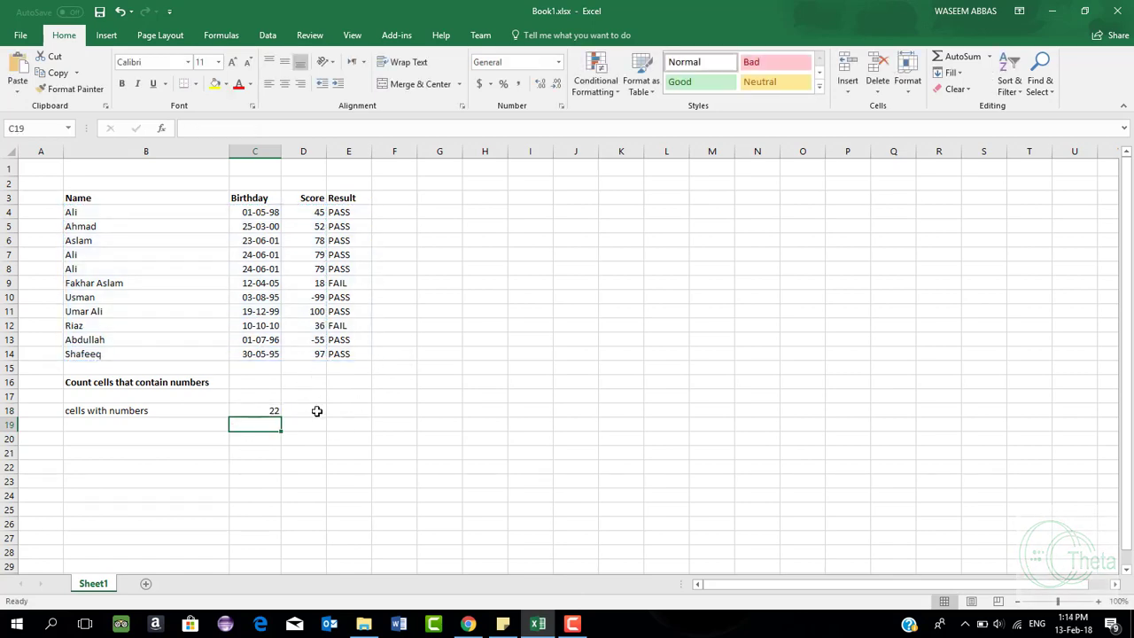
click(303, 416)
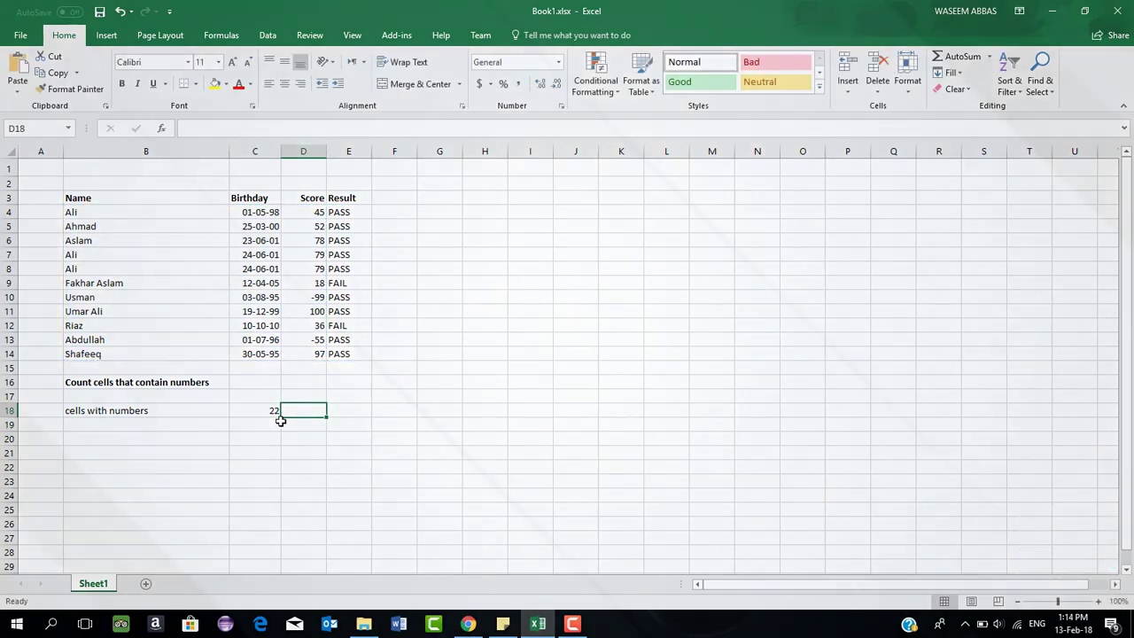